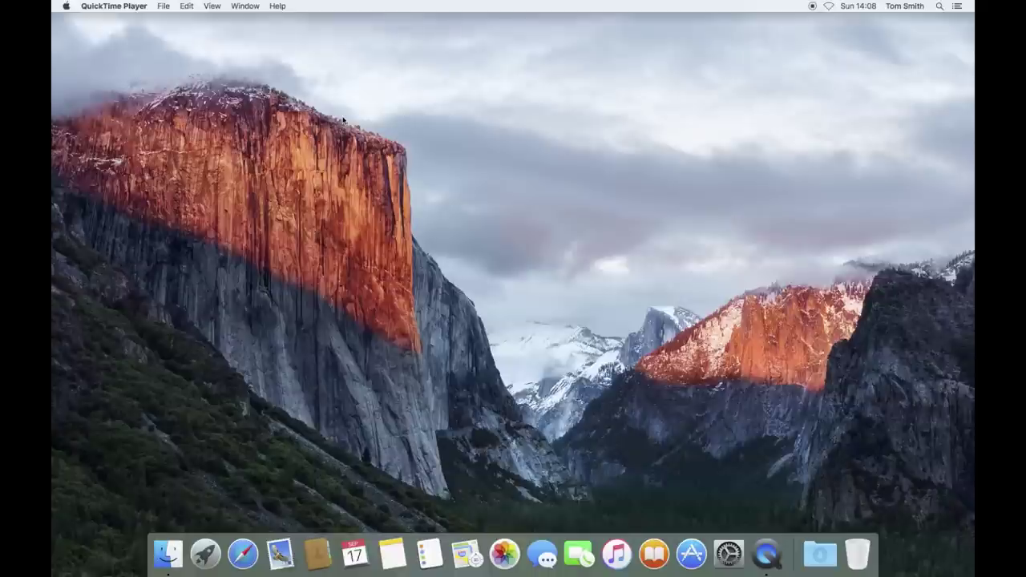
Open the Users & Groups pane via the Apple menu's System Preferences.
{"action": "left_click", "coordinate": [391, 108]}
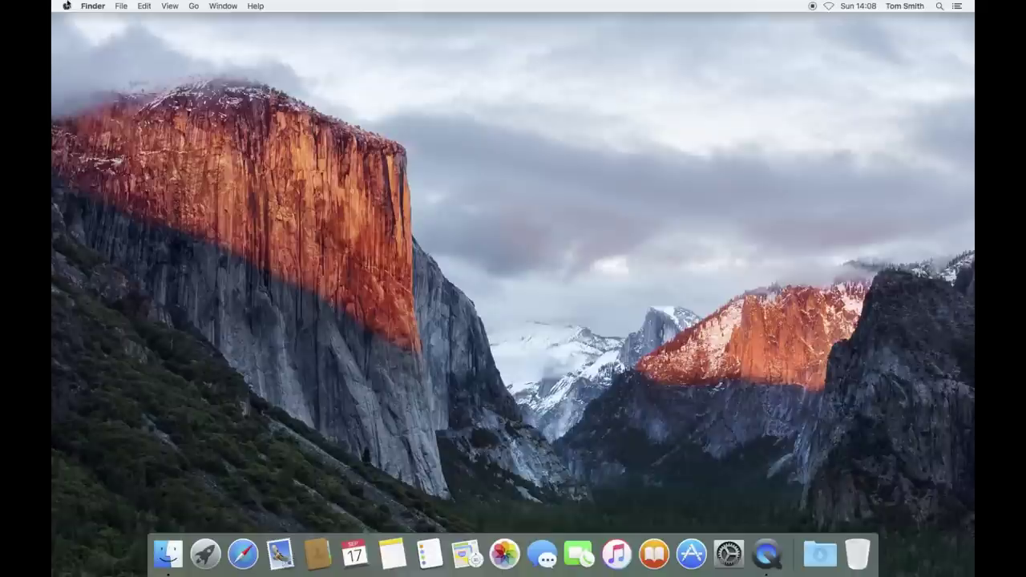
{"action": "left_click", "coordinate": [66, 5]}
{"action": "left_click", "coordinate": [90, 38]}
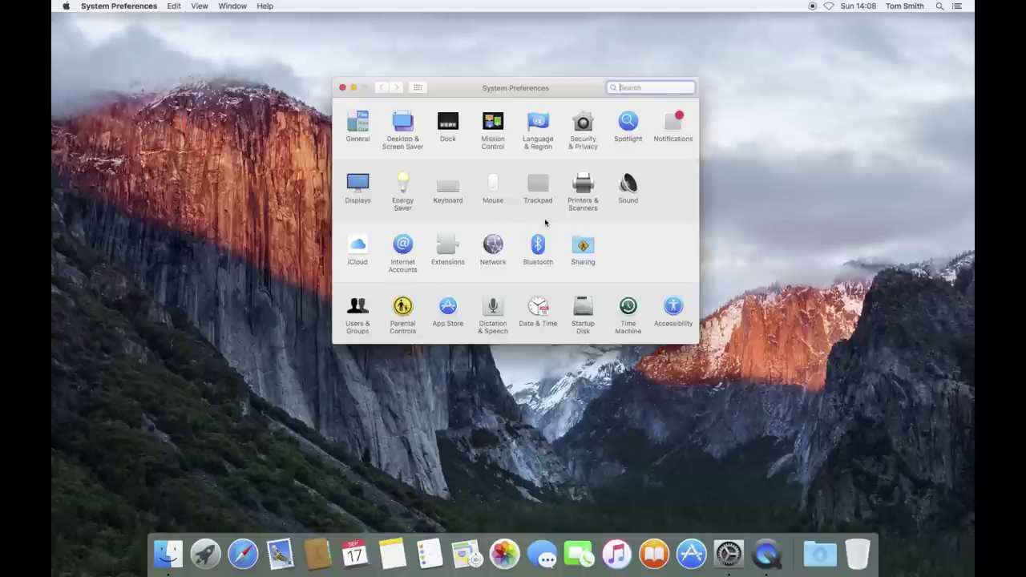
{"action": "left_click", "coordinate": [356, 307]}
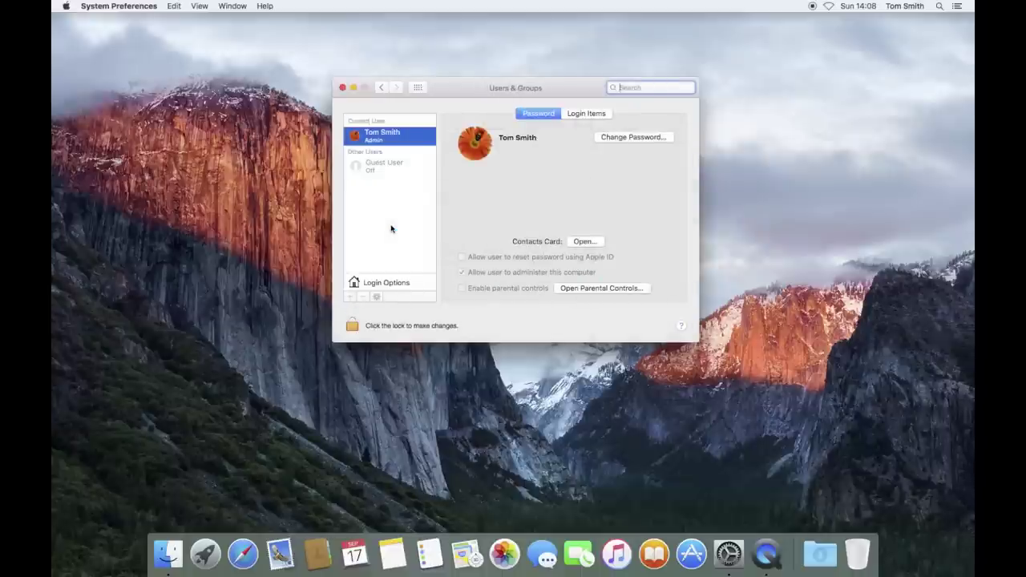
Unlock Users & Groups with the admin password and begin adding a new user account.
{"action": "left_click", "coordinate": [353, 326]}
{"action": "type", "text": "••••••••••••••"}
{"action": "key", "text": "Return"}
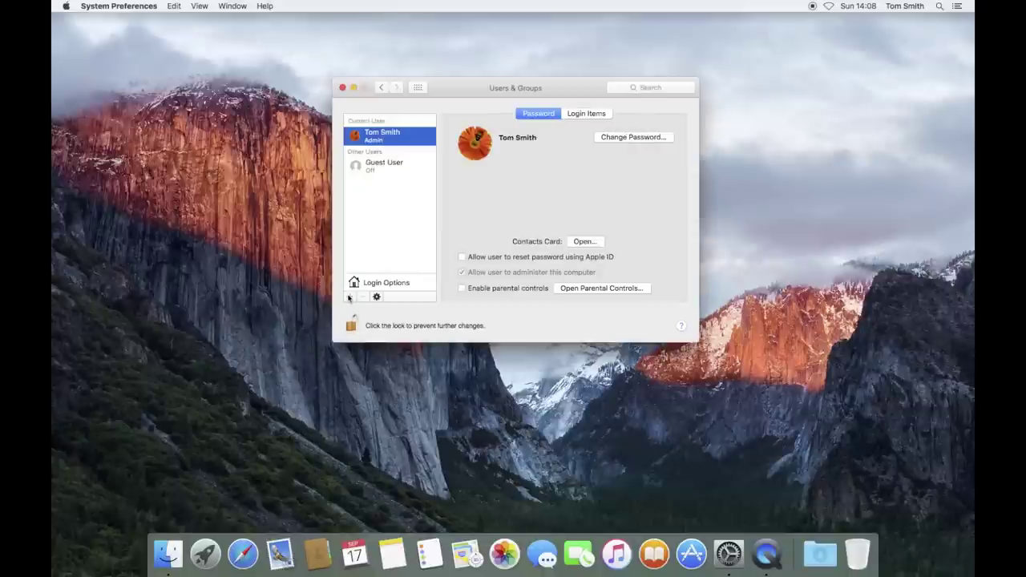
{"action": "left_click", "coordinate": [349, 298]}
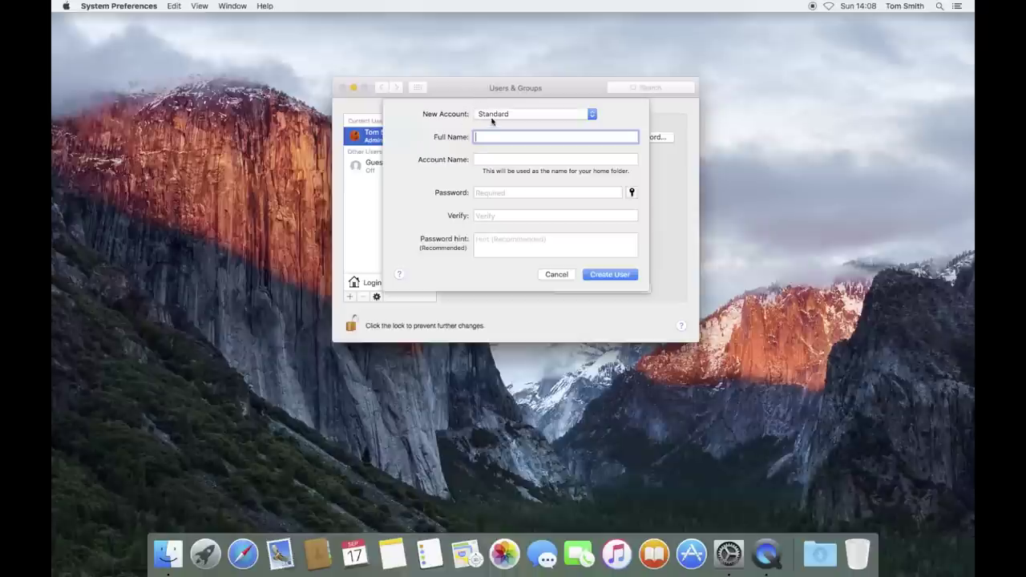
{"action": "left_click", "coordinate": [497, 114]}
Make the new account an Administrator with full name and account name Admin1.
{"action": "left_click", "coordinate": [500, 105]}
{"action": "type", "text": "Admin1"}
{"action": "key", "text": "Tab"}
{"action": "key", "text": "Left"}
{"action": "key", "text": "Delete"}
{"action": "type", "text": "A"}
{"action": "key", "text": "Tab"}
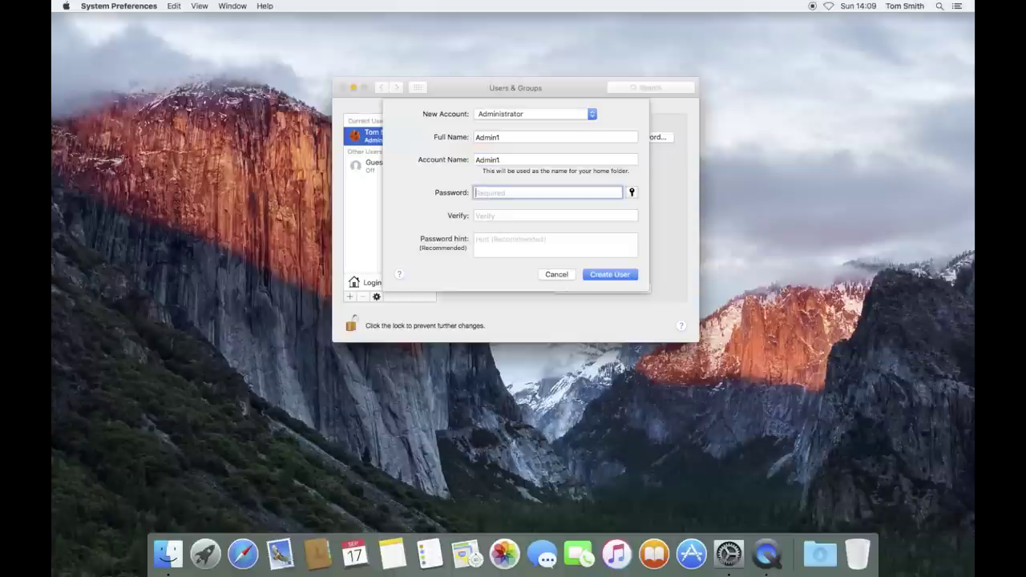
Enter and verify the account password, add the hint 'usual server', and create the user.
{"action": "type", "text": "admin123456789"}
{"action": "key", "text": "Tab"}
{"action": "type", "text": "admin123"}
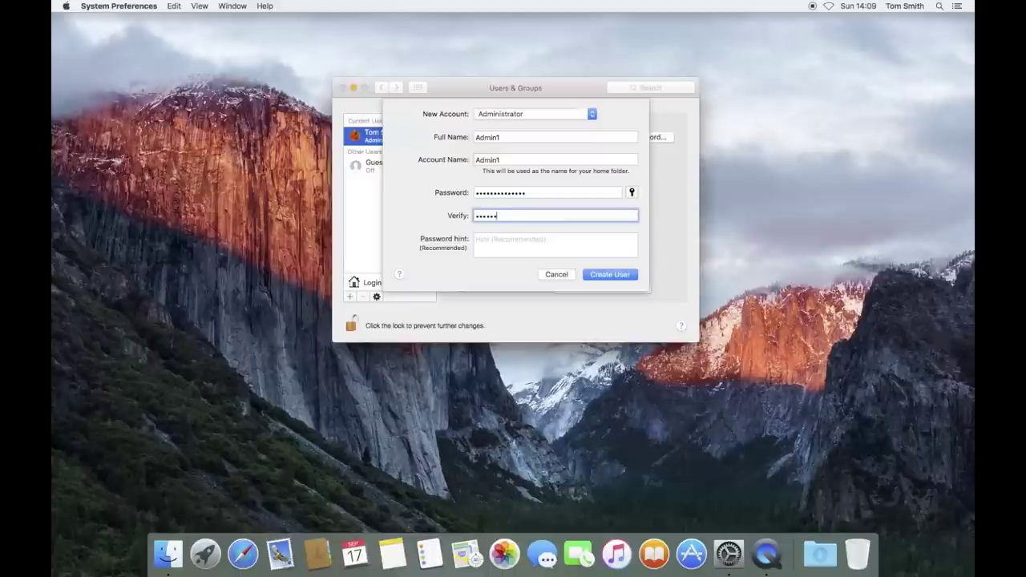
{"action": "type", "text": "456789"}
{"action": "key", "text": "Tab"}
{"action": "type", "text": "usual server"}
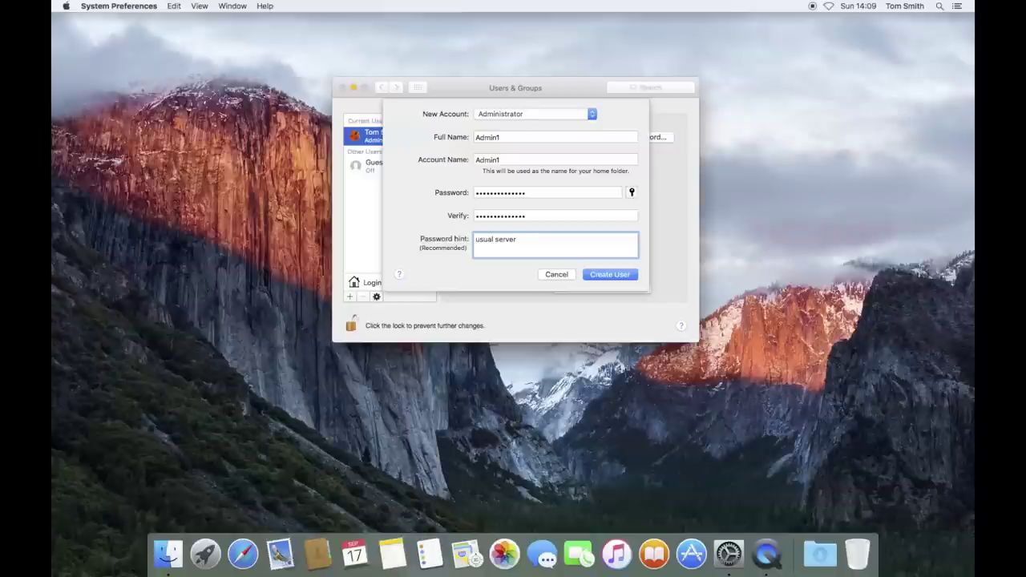
{"action": "key", "text": "Return"}
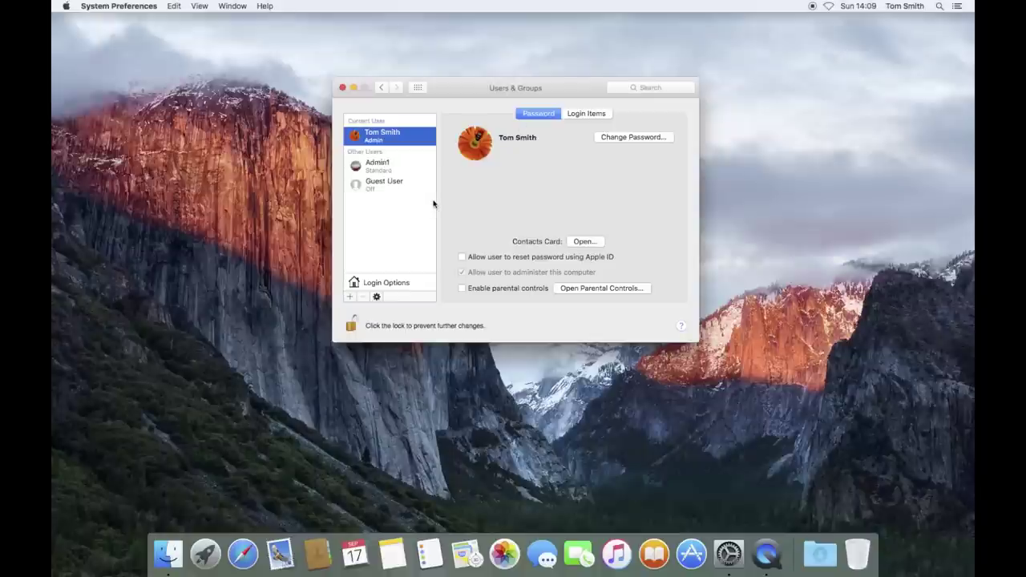
{"action": "left_click", "coordinate": [416, 168]}
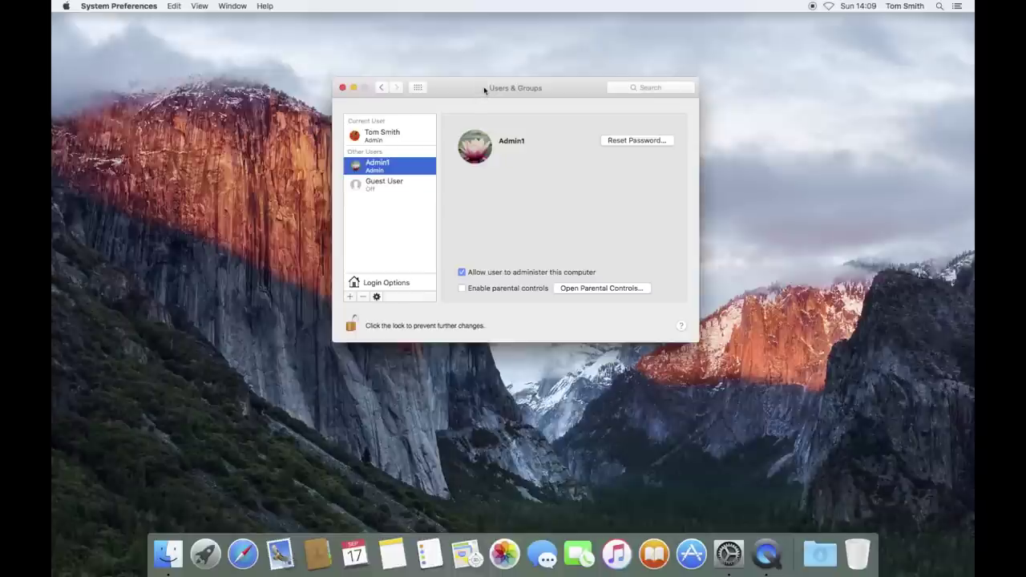
Quit System Preferences and choose Log Out from the Apple menu.
{"action": "key", "text": "super+q"}
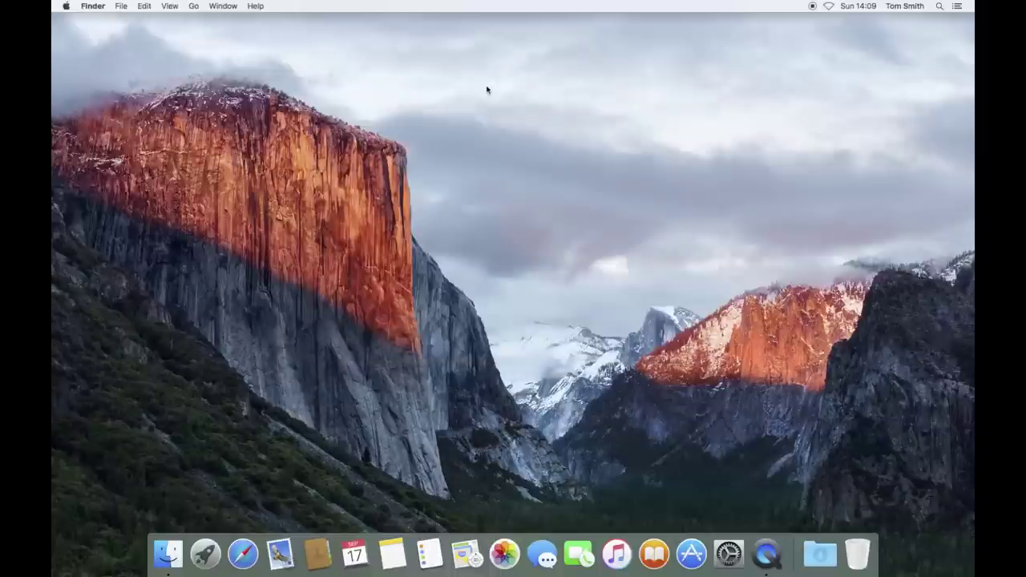
{"action": "left_click", "coordinate": [66, 6]}
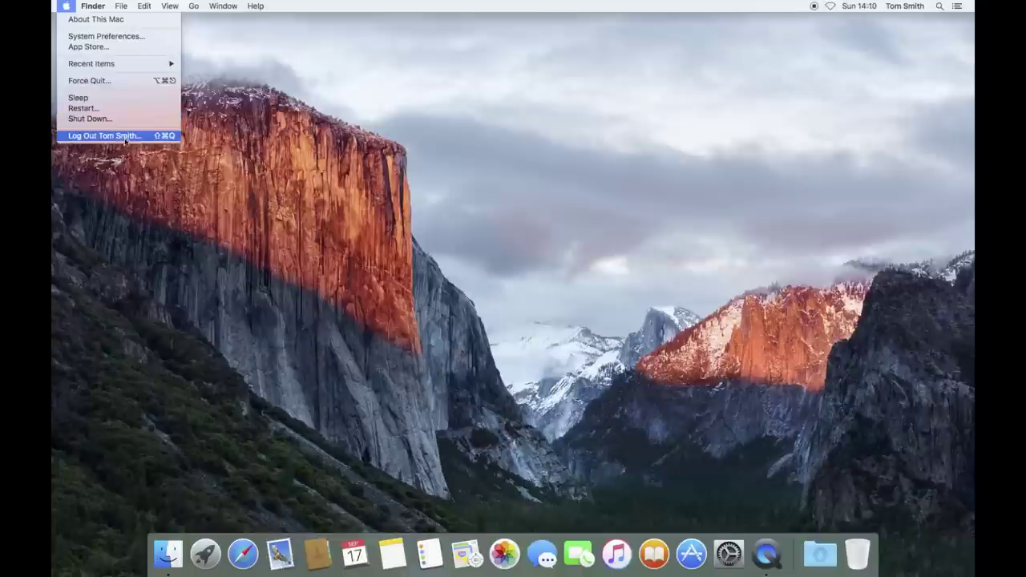
{"action": "left_click", "coordinate": [153, 139]}
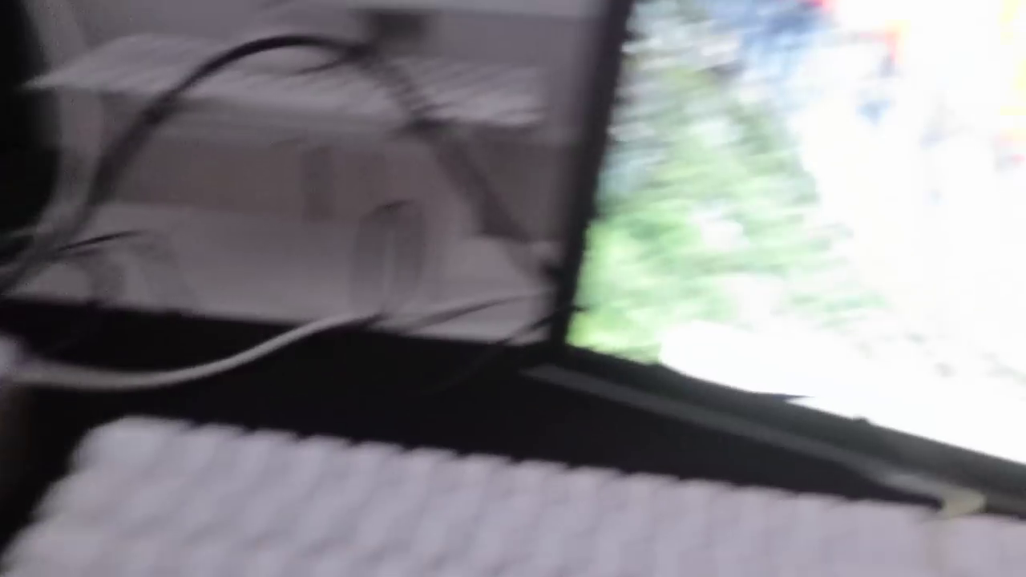
Confirm logging out, sign in as Admin1, and get through the Apple ID setup screens.
{"action": "left_click", "coordinate": [539, 237]}
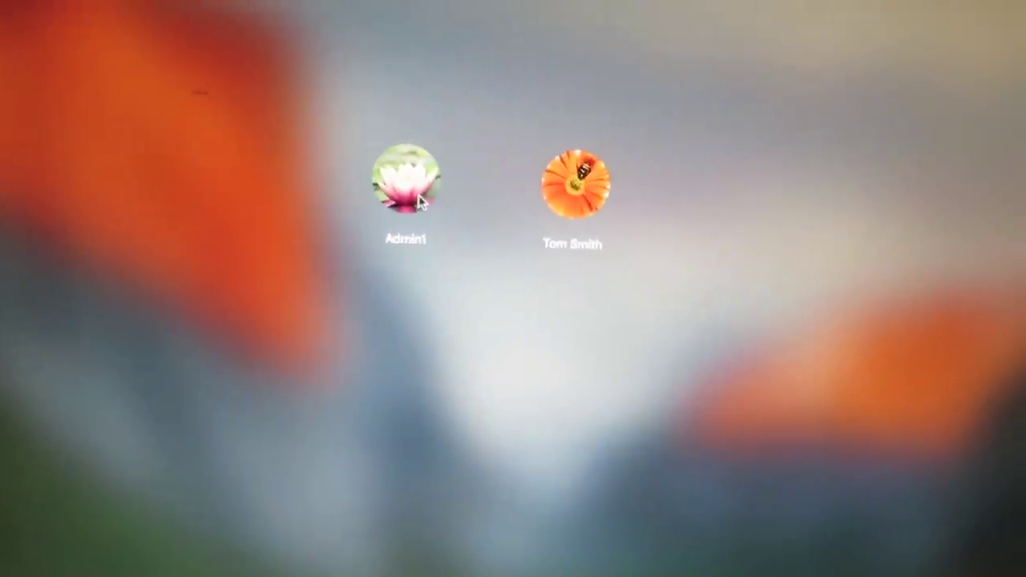
{"action": "left_click", "coordinate": [420, 200]}
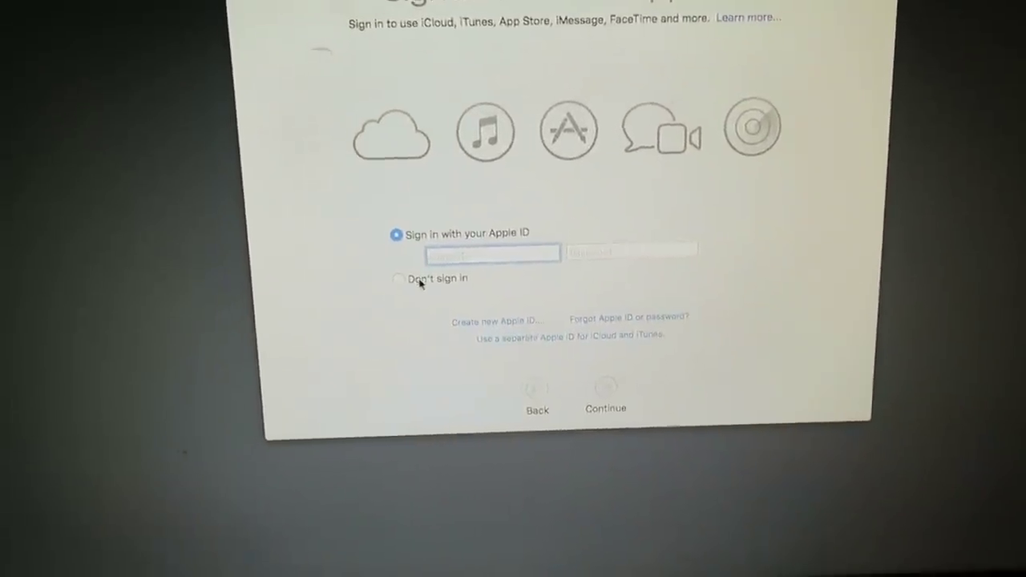
{"action": "left_click", "coordinate": [393, 293]}
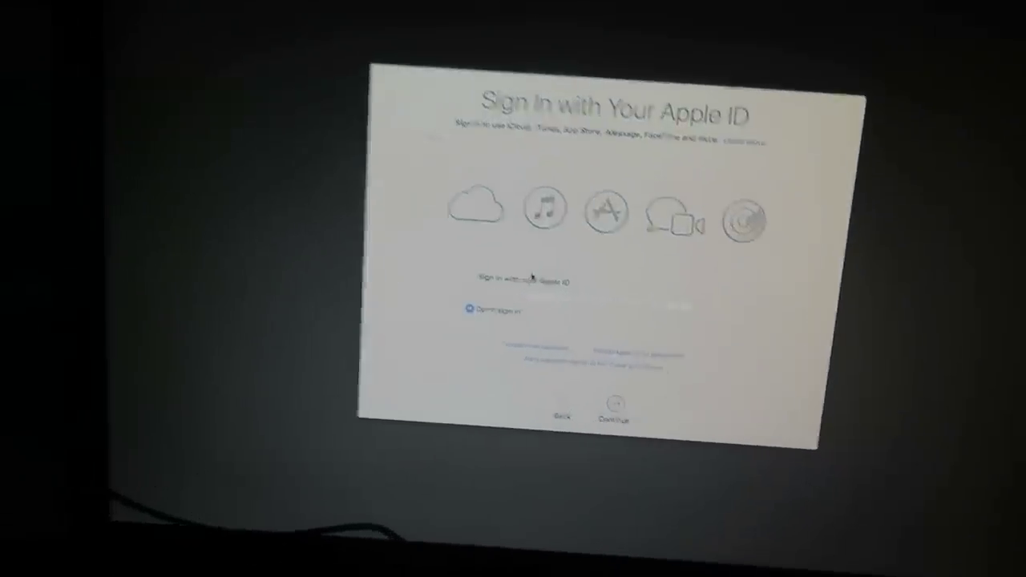
{"action": "left_click", "coordinate": [472, 273]}
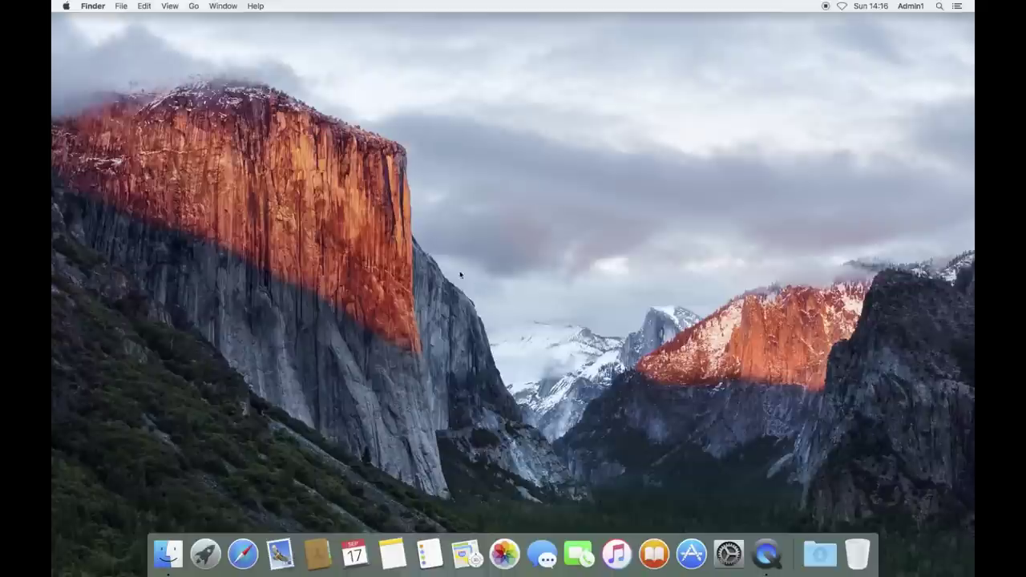
Set the desktop background to the solid dark grey colour.
{"action": "left_click", "coordinate": [65, 6]}
{"action": "left_click", "coordinate": [84, 36]}
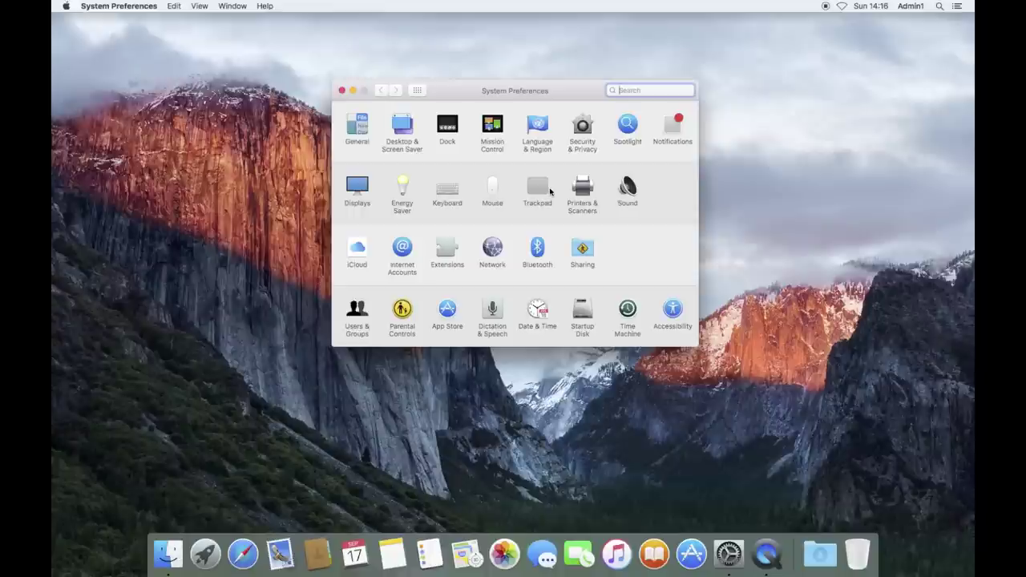
{"action": "left_click", "coordinate": [404, 218]}
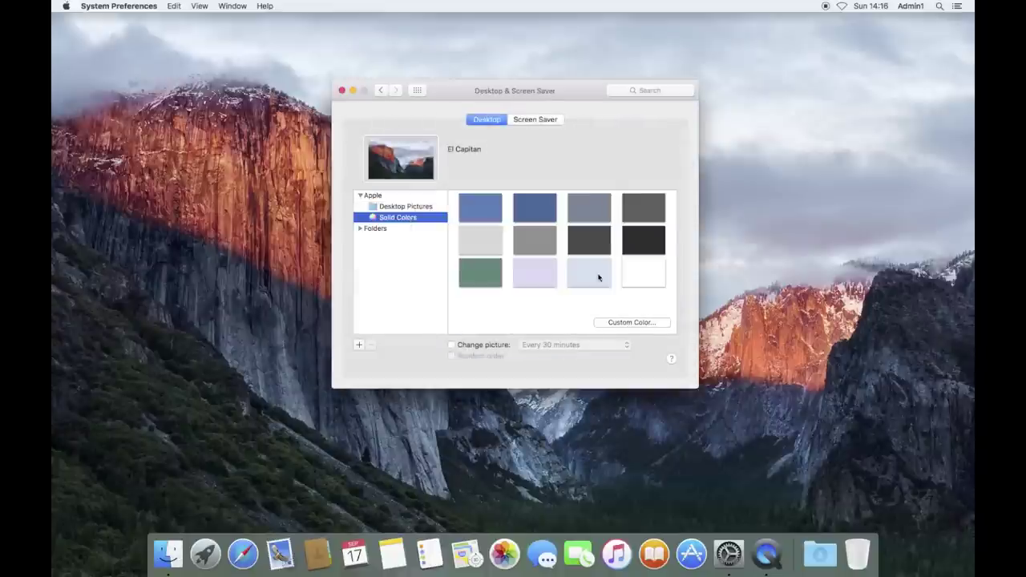
{"action": "left_click", "coordinate": [639, 250]}
{"action": "left_click", "coordinate": [418, 90]}
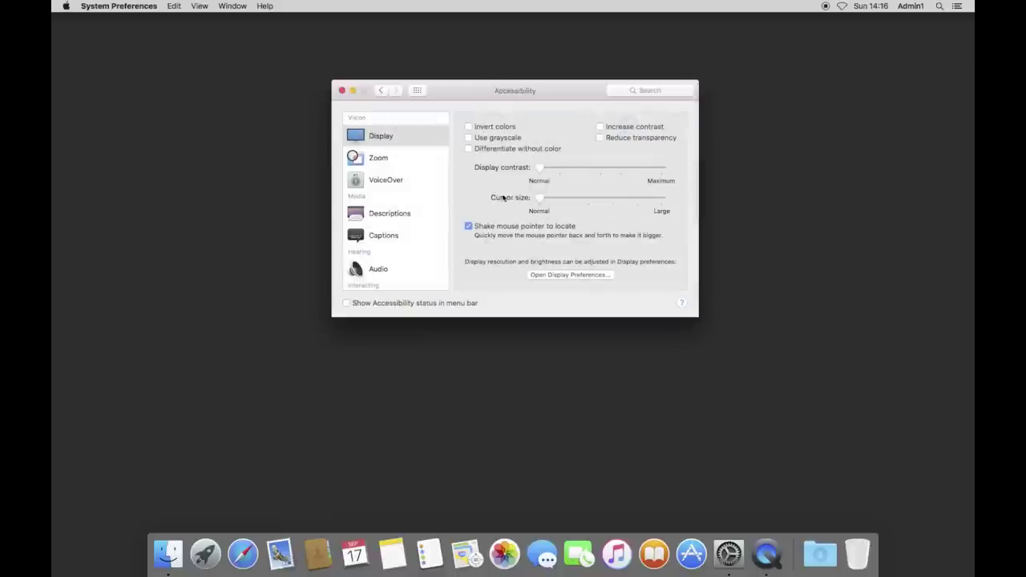
Turn on Accessibility scroll-gesture zoom with the Command modifier, then go to Mouse settings.
{"action": "left_click", "coordinate": [398, 159]}
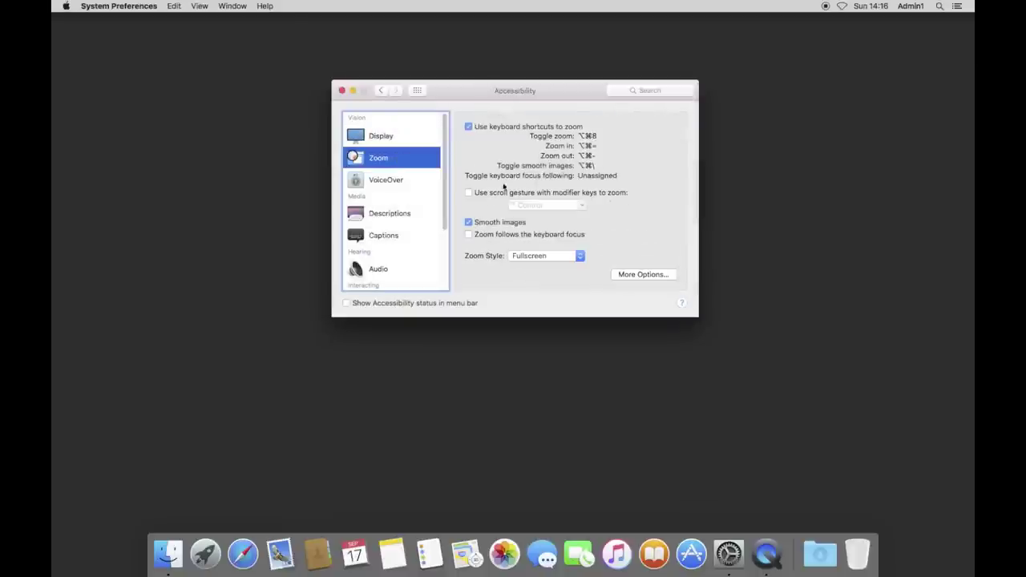
{"action": "left_click", "coordinate": [582, 205]}
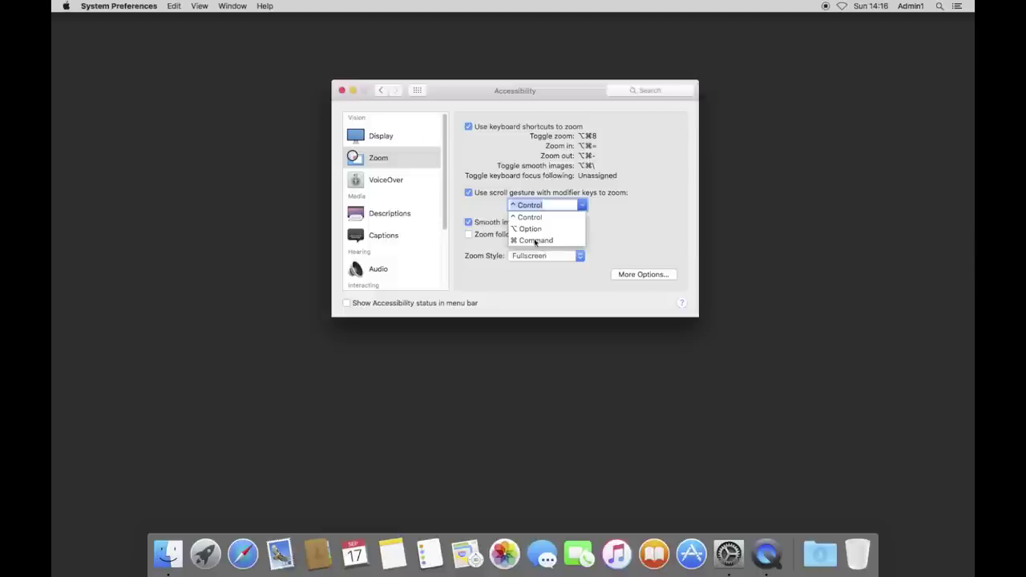
{"action": "left_click", "coordinate": [535, 239]}
{"action": "left_click", "coordinate": [643, 275]}
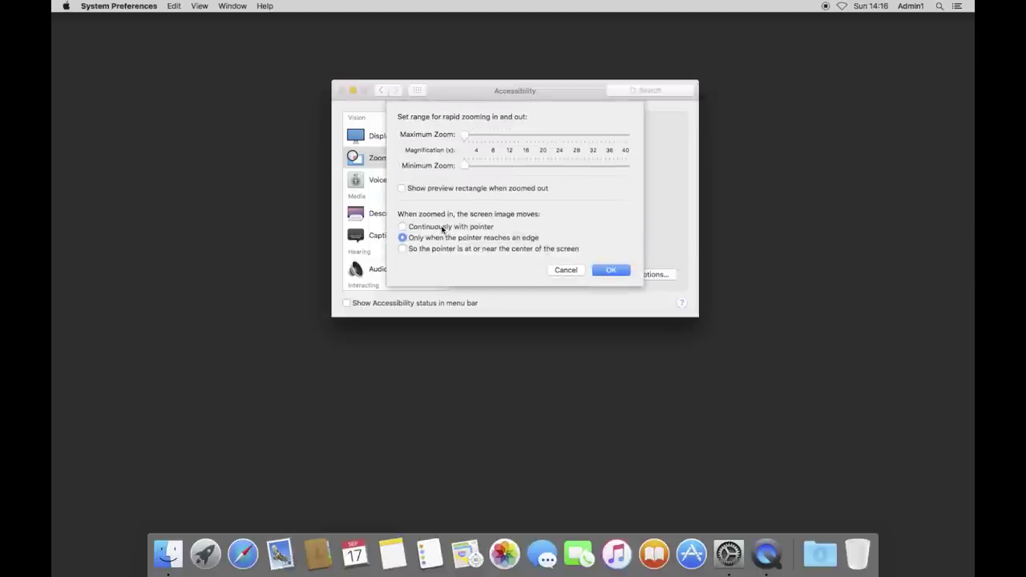
{"action": "left_click", "coordinate": [623, 273]}
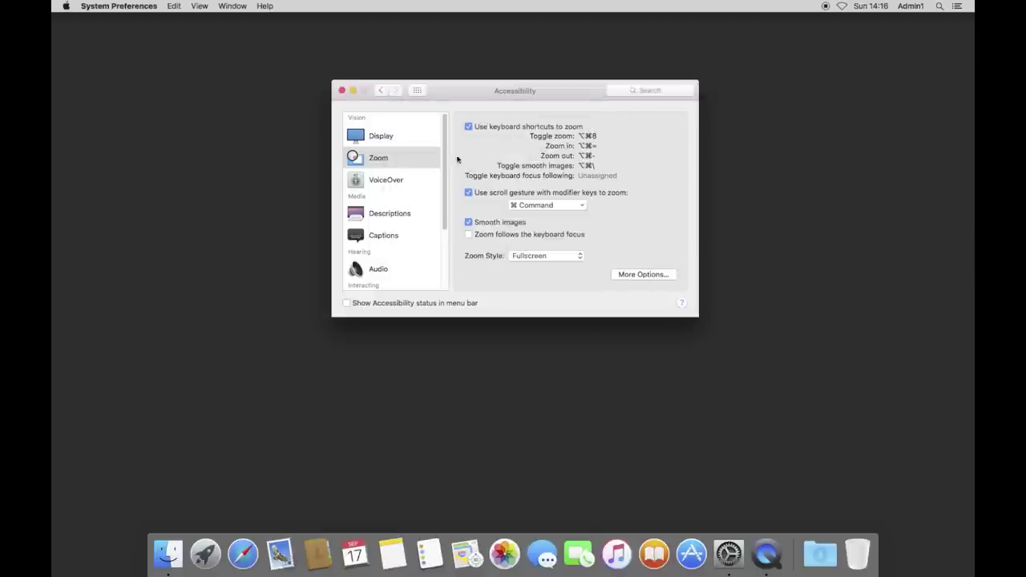
{"action": "left_click", "coordinate": [417, 92]}
{"action": "left_click", "coordinate": [494, 186]}
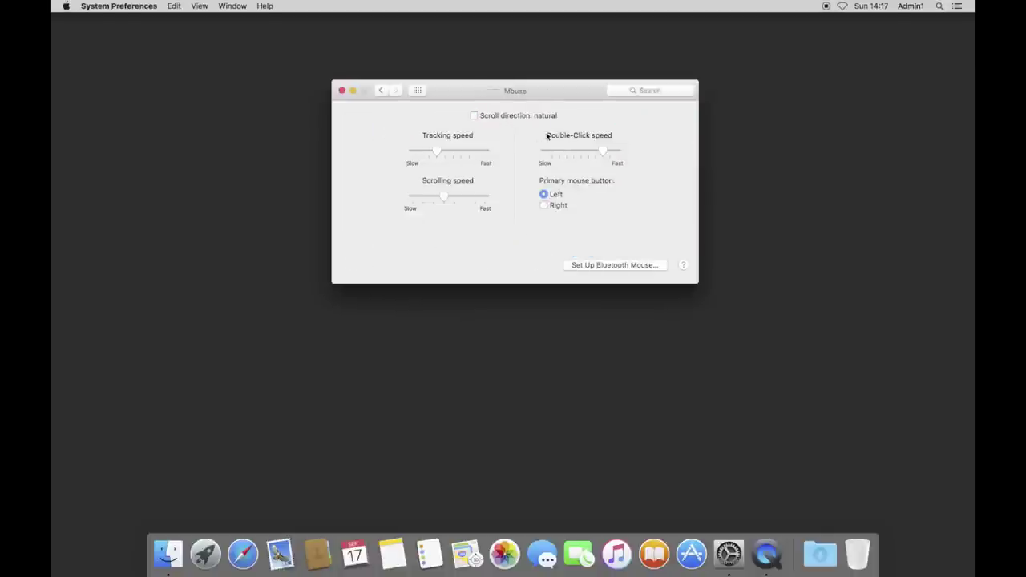
Unlock Users & Groups and delete the second admin account along with its home folder.
{"action": "left_click", "coordinate": [418, 90]}
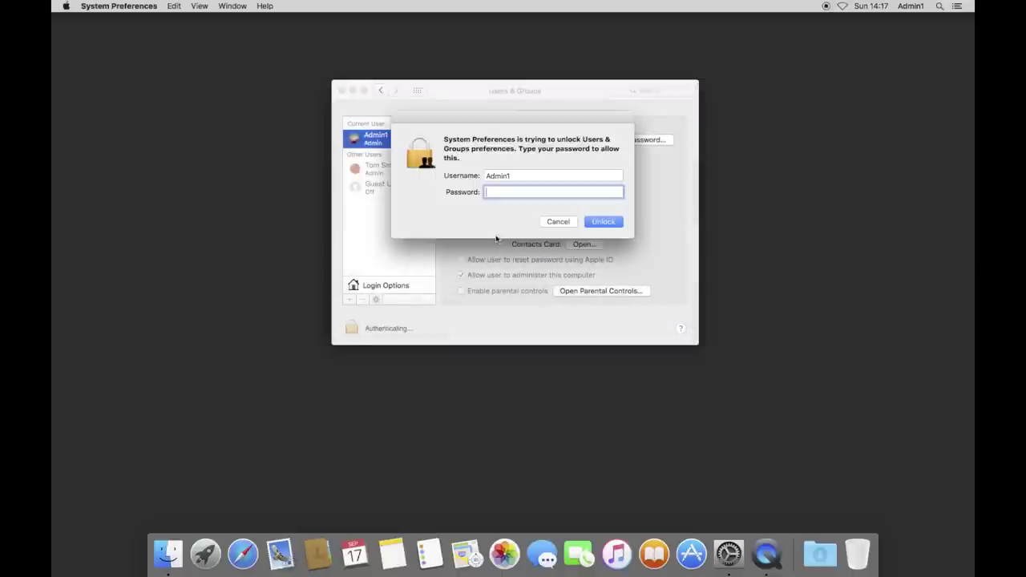
{"action": "type", "text": "•••"}
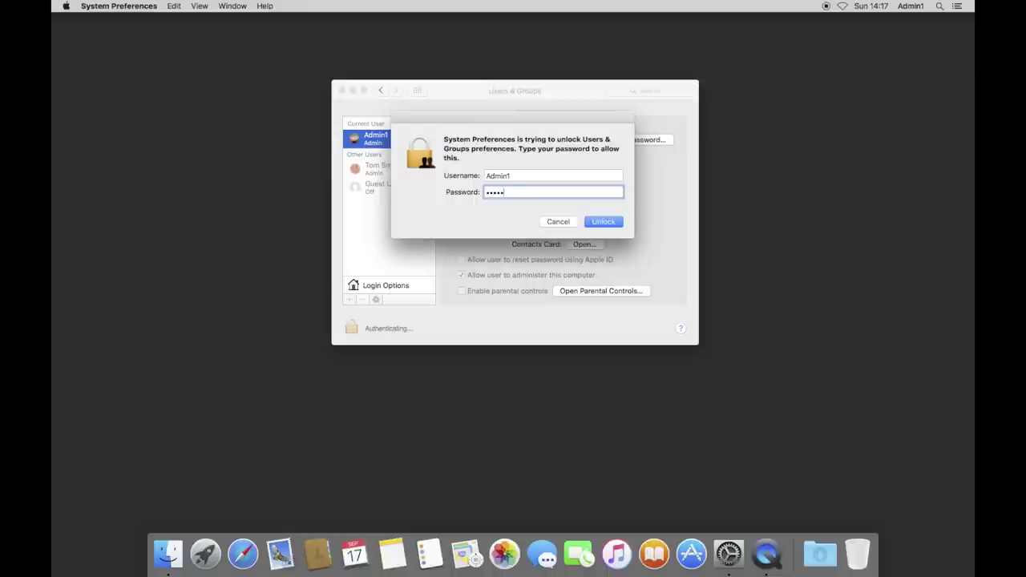
{"action": "key", "text": "Return"}
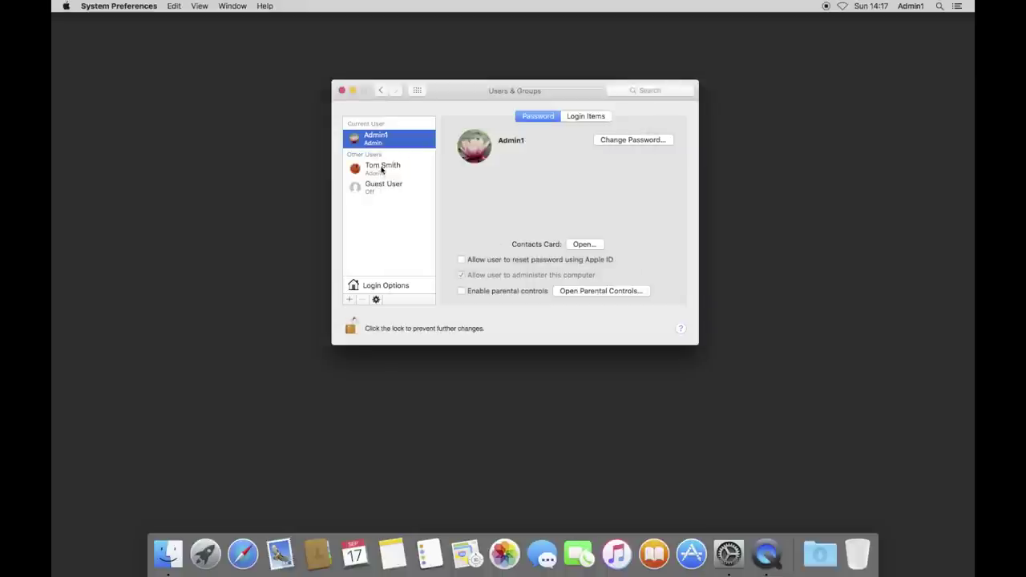
{"action": "left_click", "coordinate": [381, 170]}
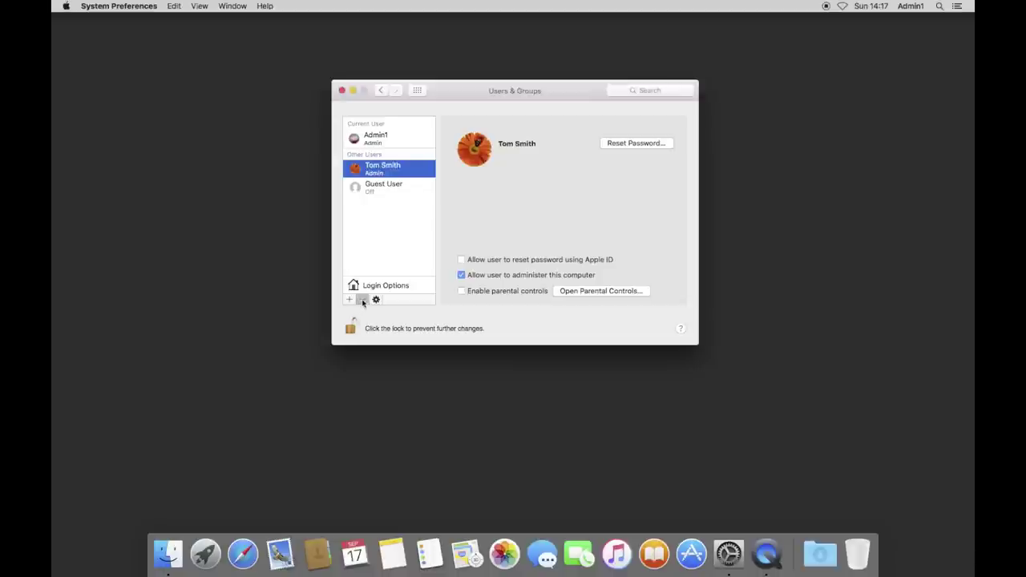
{"action": "left_click", "coordinate": [363, 300]}
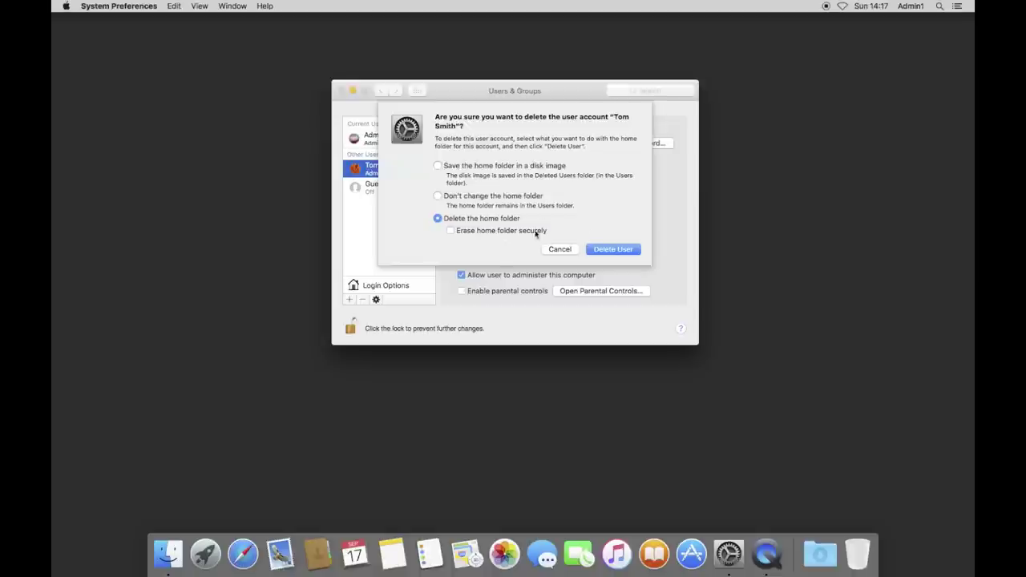
{"action": "left_click", "coordinate": [620, 250]}
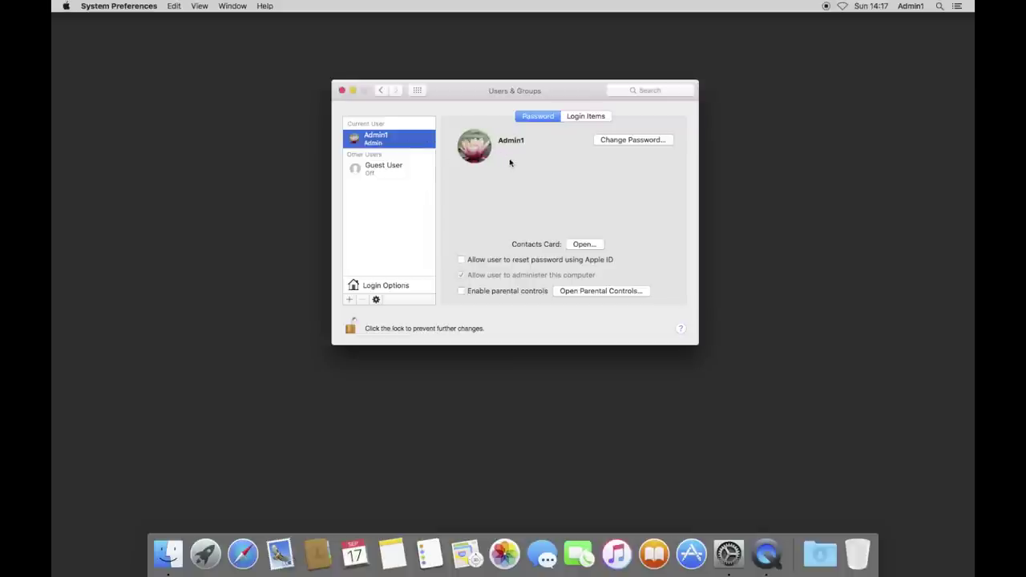
Change the account picture to the purple lightning image and show the Login Options.
{"action": "mouse_move", "coordinate": [476, 166]}
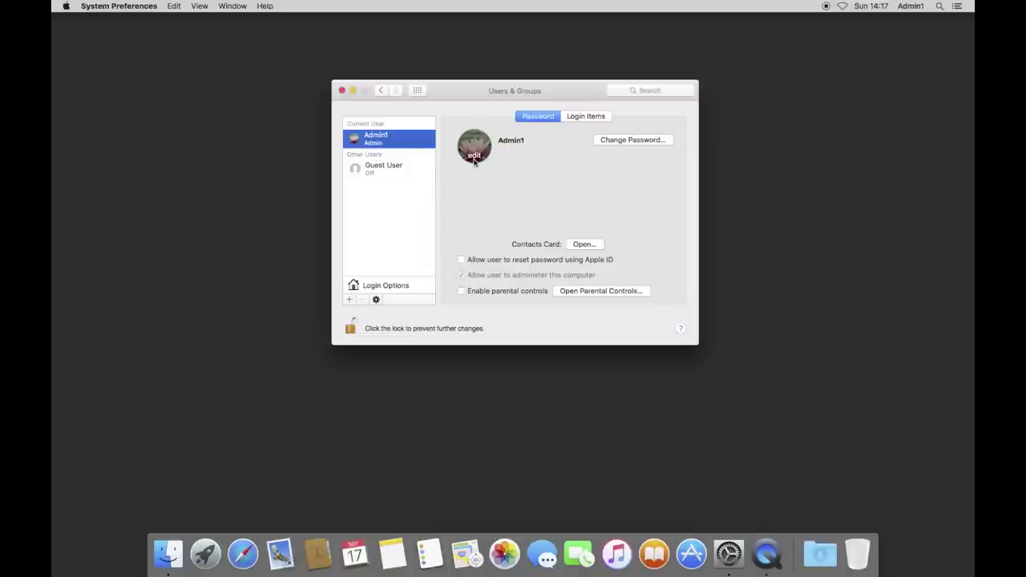
{"action": "left_click", "coordinate": [473, 160]}
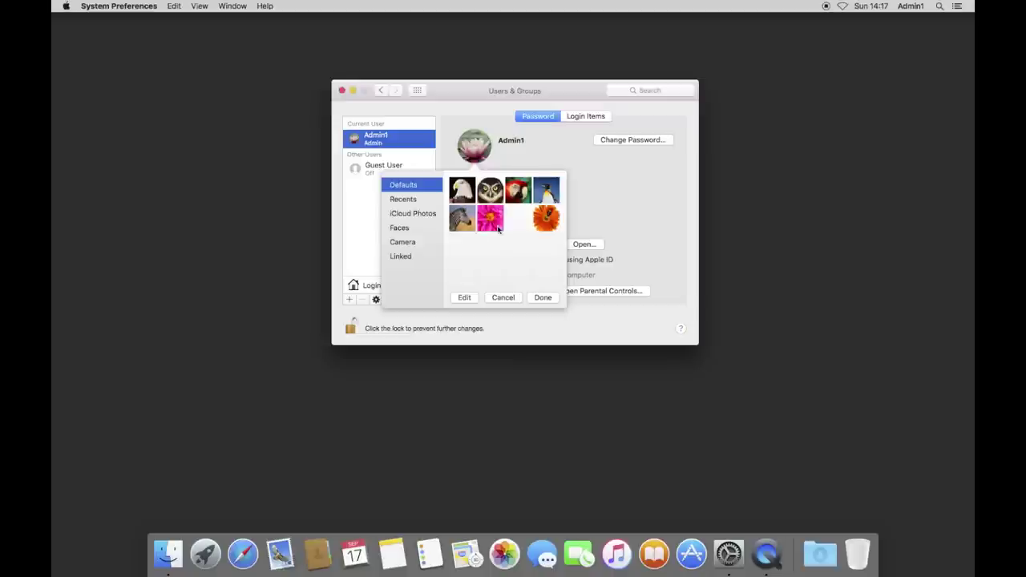
{"action": "scroll", "coordinate": [509, 232], "scroll_direction": "down", "scroll_amount": 10}
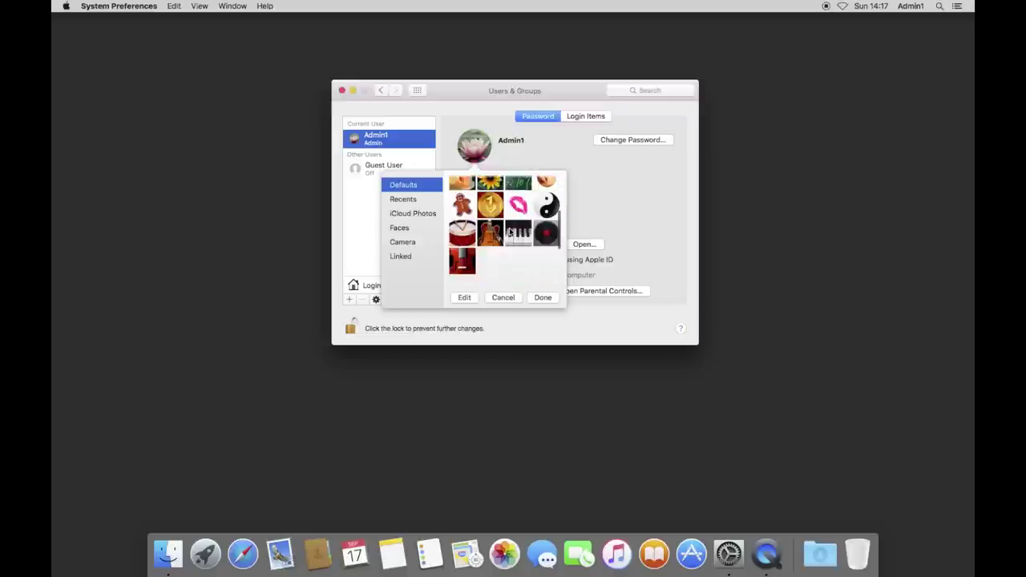
{"action": "scroll", "coordinate": [509, 231], "scroll_direction": "down", "scroll_amount": 5}
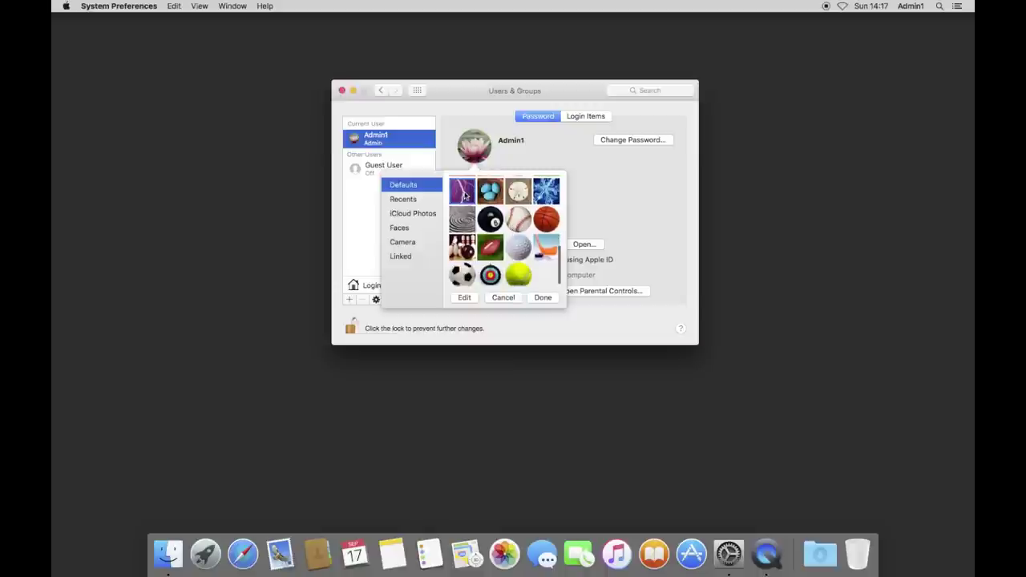
{"action": "left_click", "coordinate": [539, 298]}
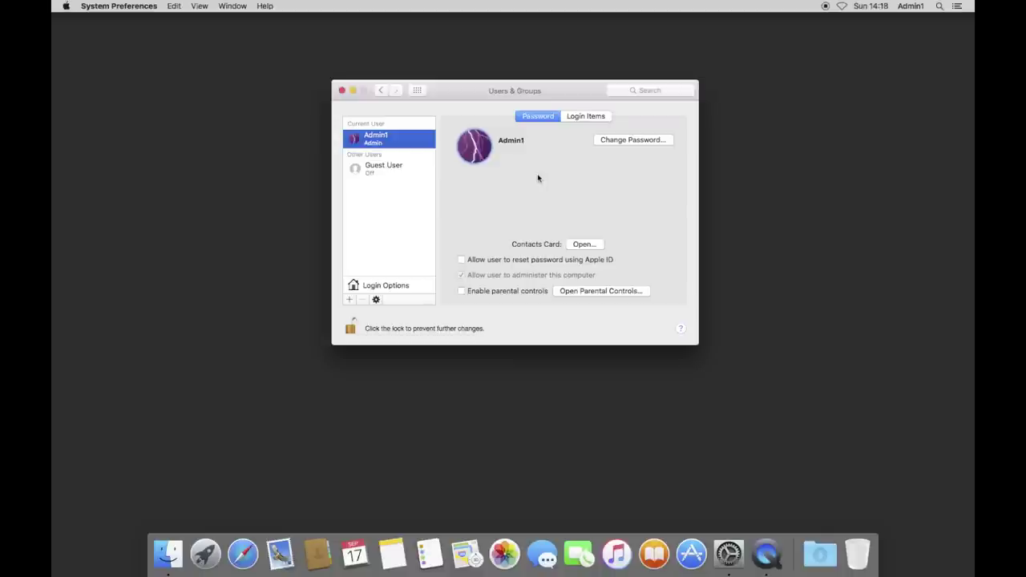
{"action": "left_click", "coordinate": [421, 287]}
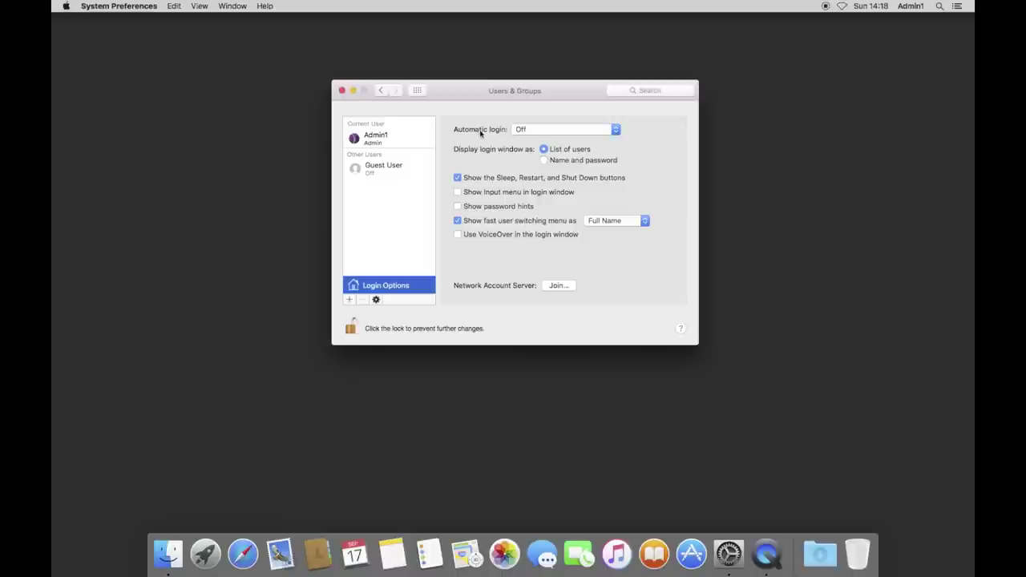
Set automatic login to Admin1 with its password, then lock Users & Groups.
{"action": "left_click", "coordinate": [539, 132]}
{"action": "left_click", "coordinate": [553, 147]}
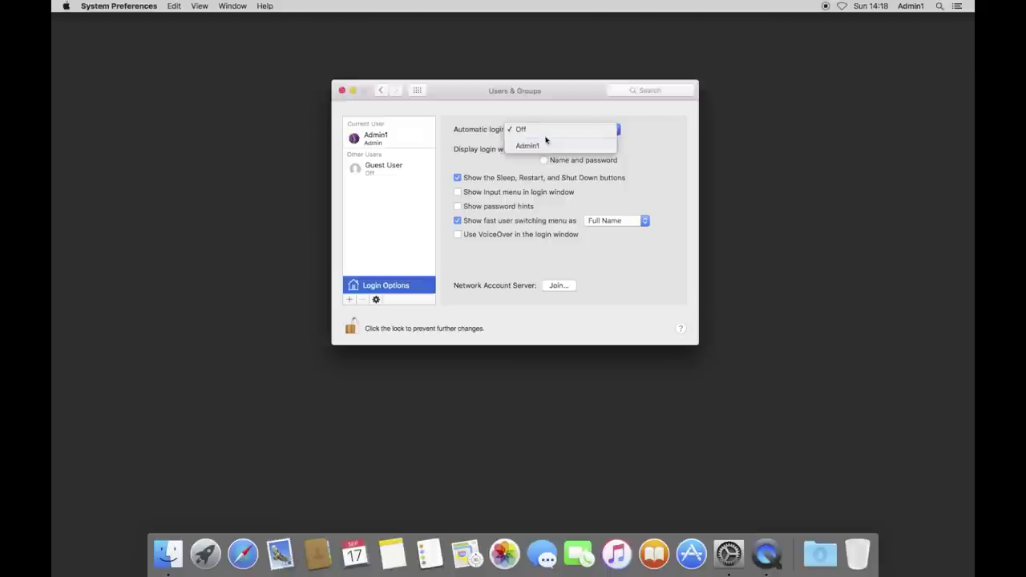
{"action": "type", "text": "••••••••••••••"}
{"action": "key", "text": "Return"}
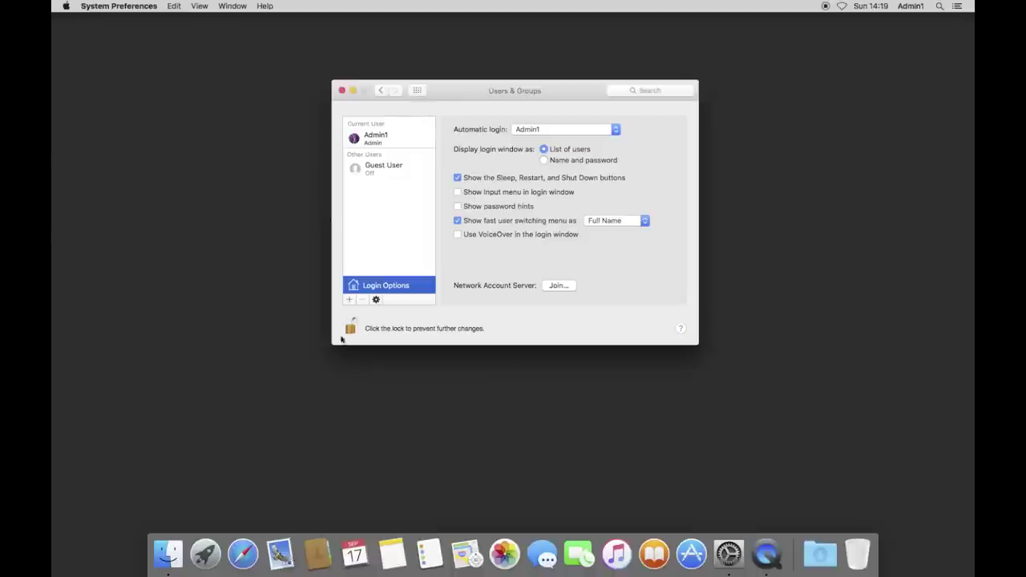
{"action": "left_click", "coordinate": [351, 325]}
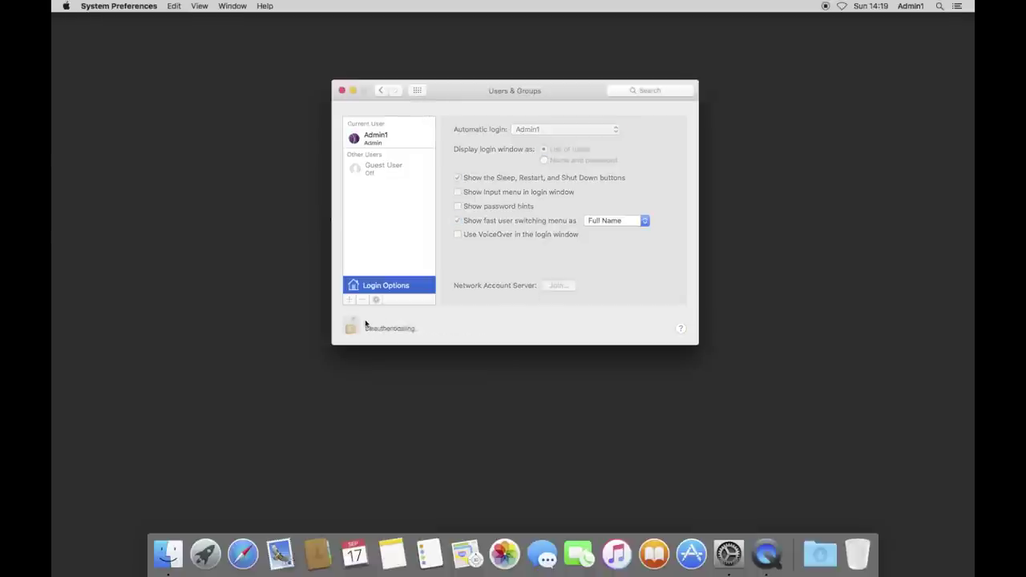
{"action": "left_click", "coordinate": [402, 137]}
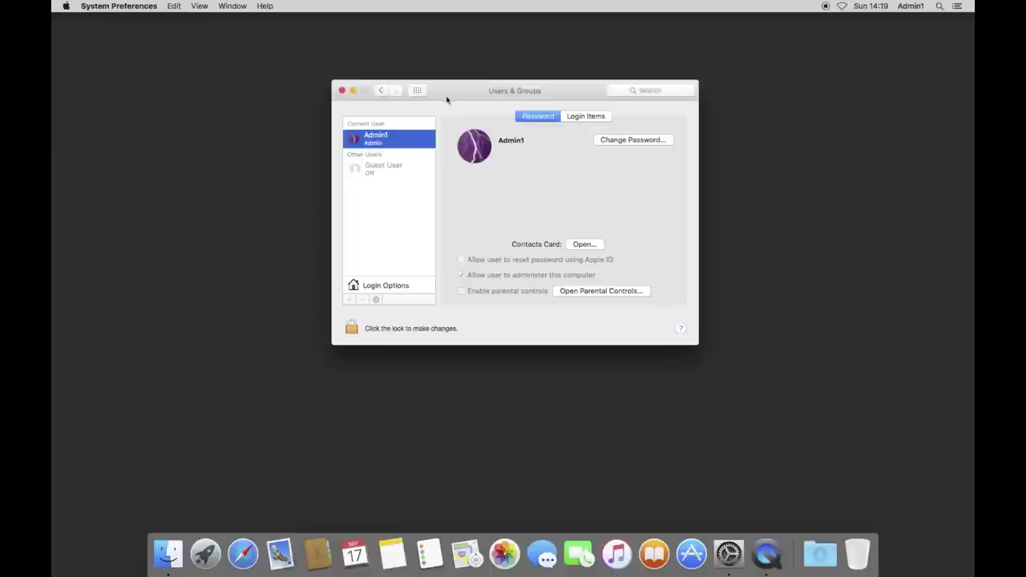
In Energy Saver, drag computer sleep to Never and accept the higher energy use warning.
{"action": "left_click", "coordinate": [418, 90]}
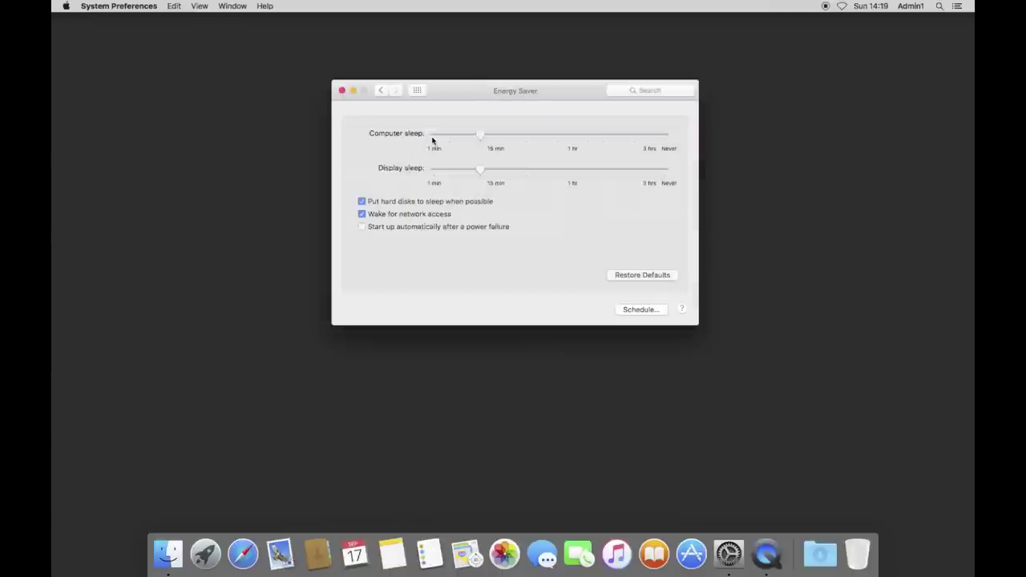
{"action": "mouse_move", "coordinate": [432, 140]}
{"action": "mouse_move", "coordinate": [485, 137]}
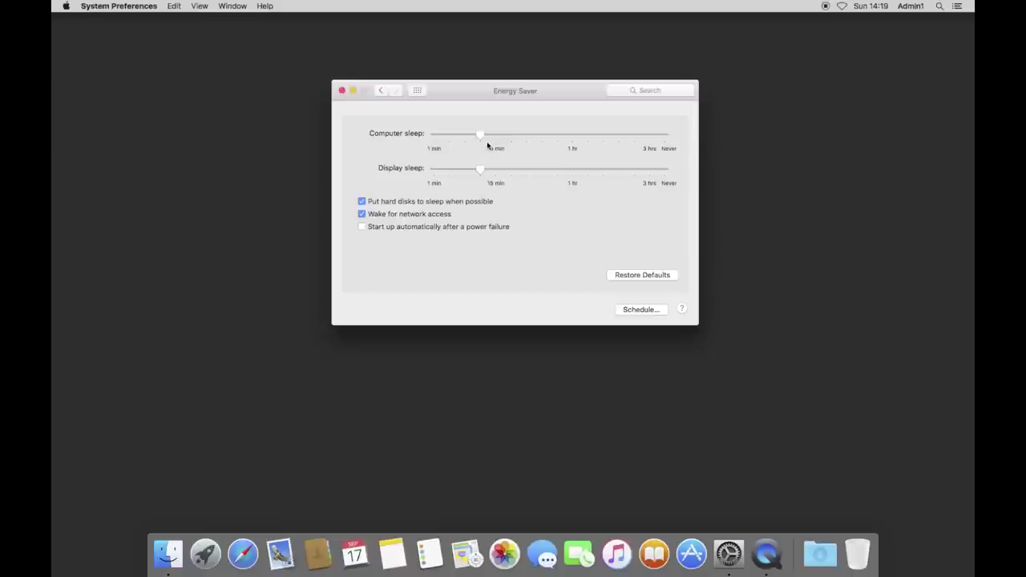
{"action": "left_click_drag", "start_coordinate": [481, 134], "coordinate": [703, 131]}
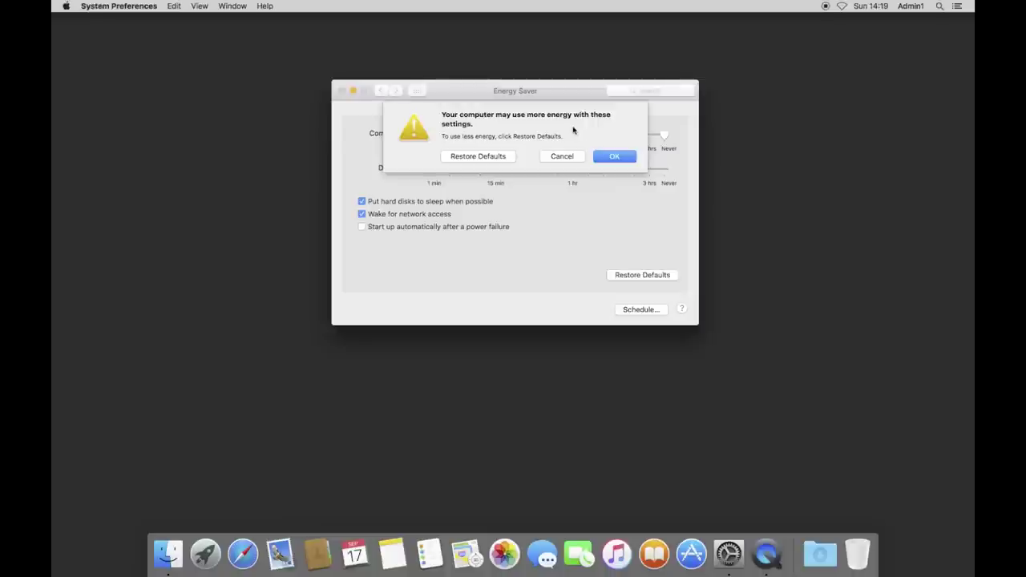
{"action": "left_click", "coordinate": [600, 159]}
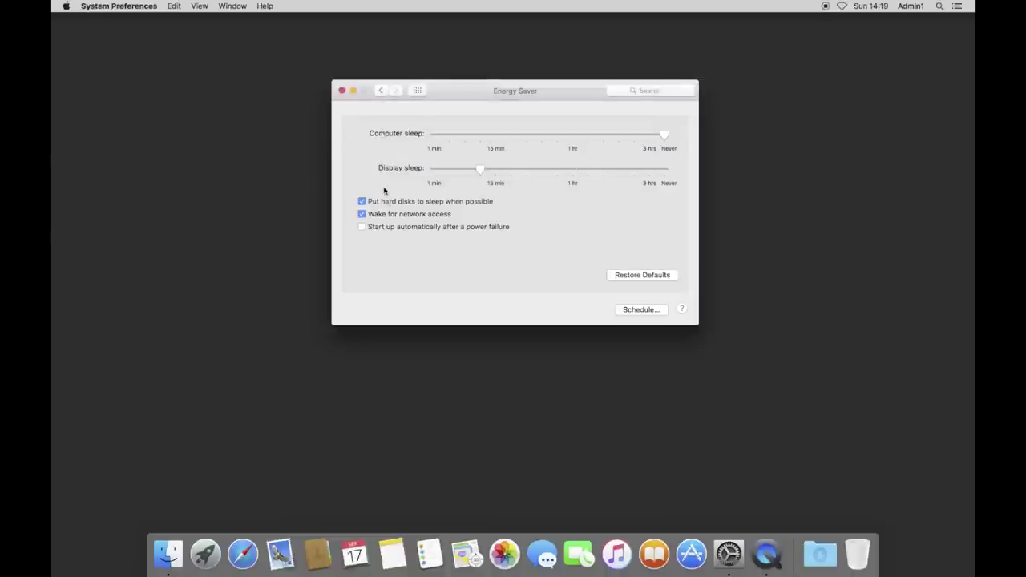
{"action": "left_click", "coordinate": [479, 172]}
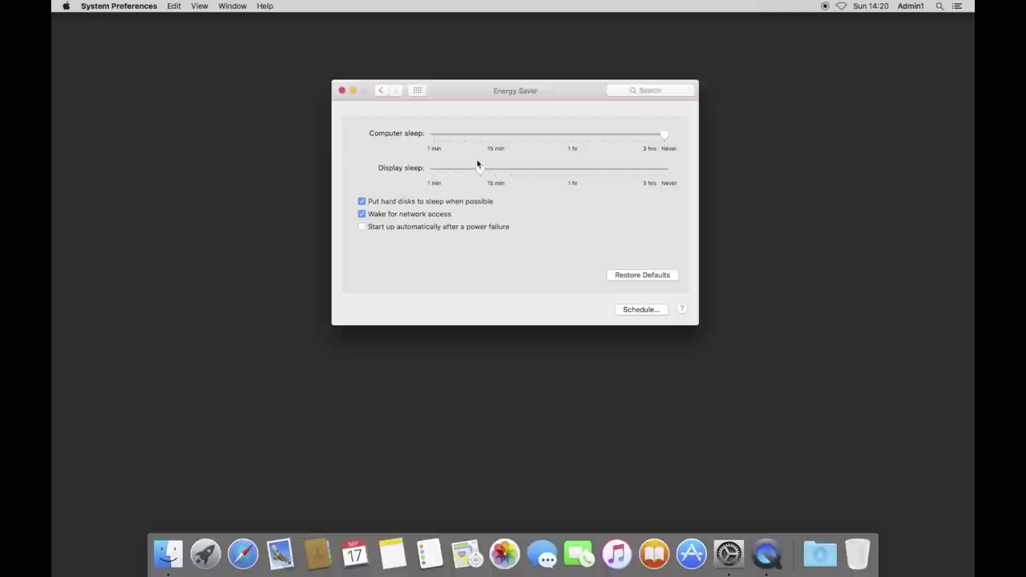
{"action": "mouse_move", "coordinate": [476, 167]}
{"action": "left_mouse_down"}
{"action": "mouse_move", "coordinate": [465, 169]}
{"action": "mouse_move", "coordinate": [610, 176]}
{"action": "mouse_move", "coordinate": [479, 174]}
{"action": "left_mouse_up"}
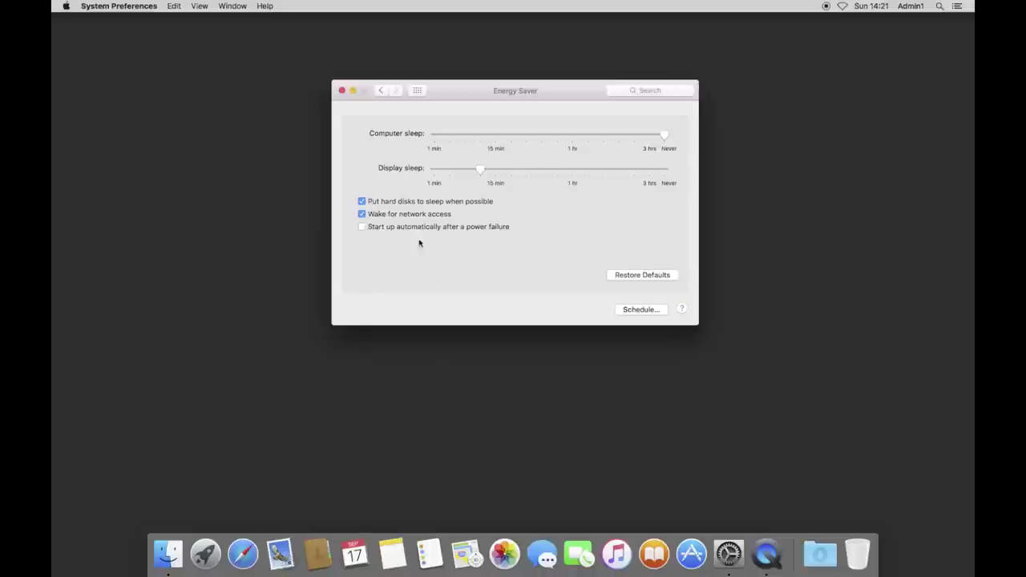
Enable automatic startup after a power failure, then go to the Users & Groups pane.
{"action": "left_click", "coordinate": [361, 228]}
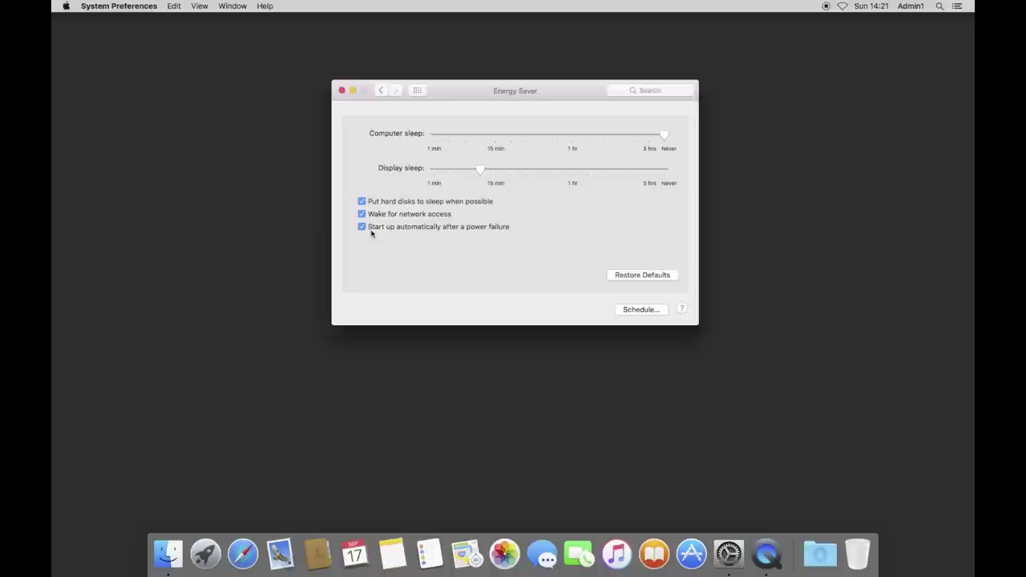
{"action": "left_click", "coordinate": [417, 90]}
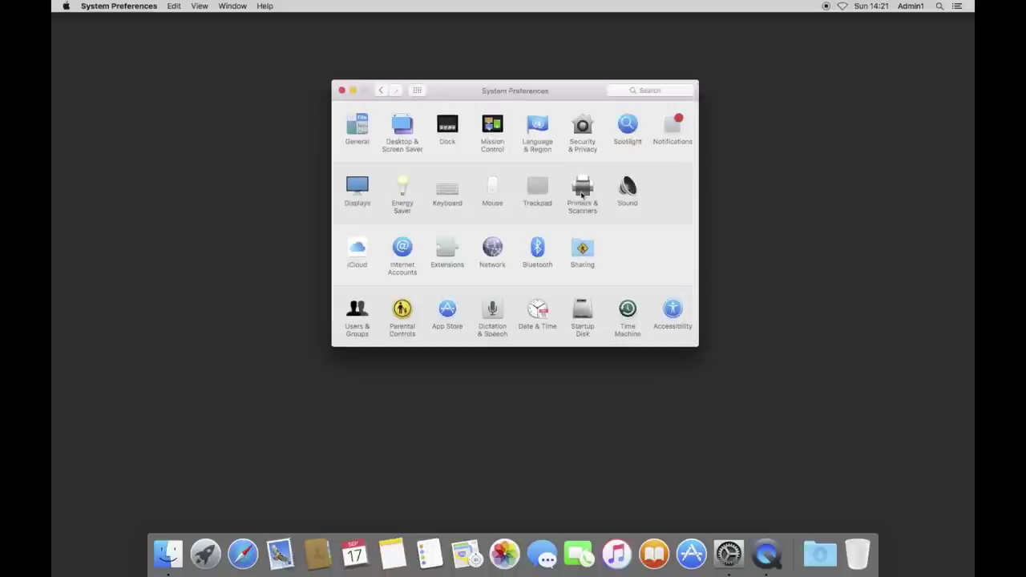
{"action": "left_click", "coordinate": [356, 311]}
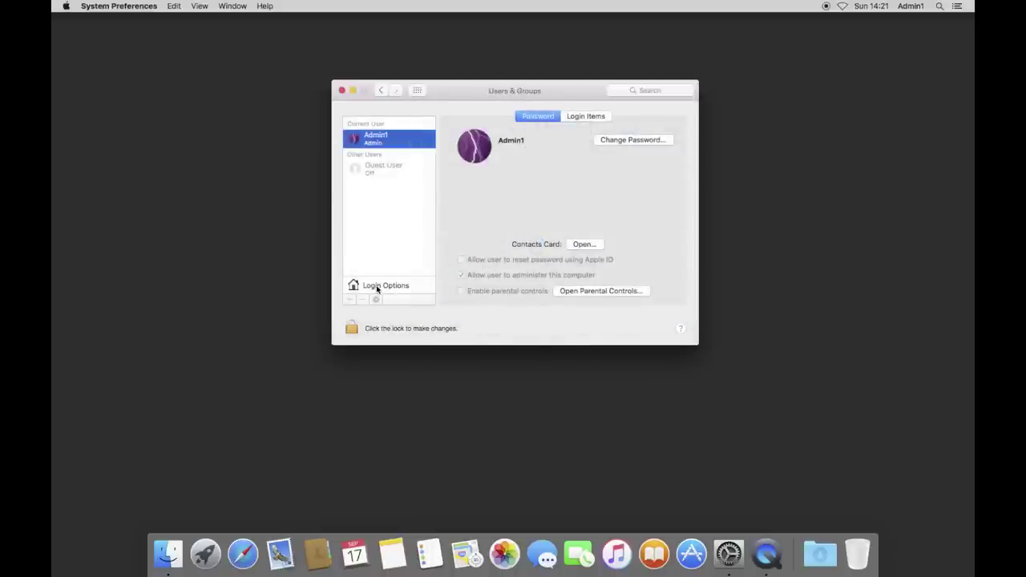
View the Users & Groups Login Options, then switch to the Energy Saver pane.
{"action": "left_click", "coordinate": [377, 287]}
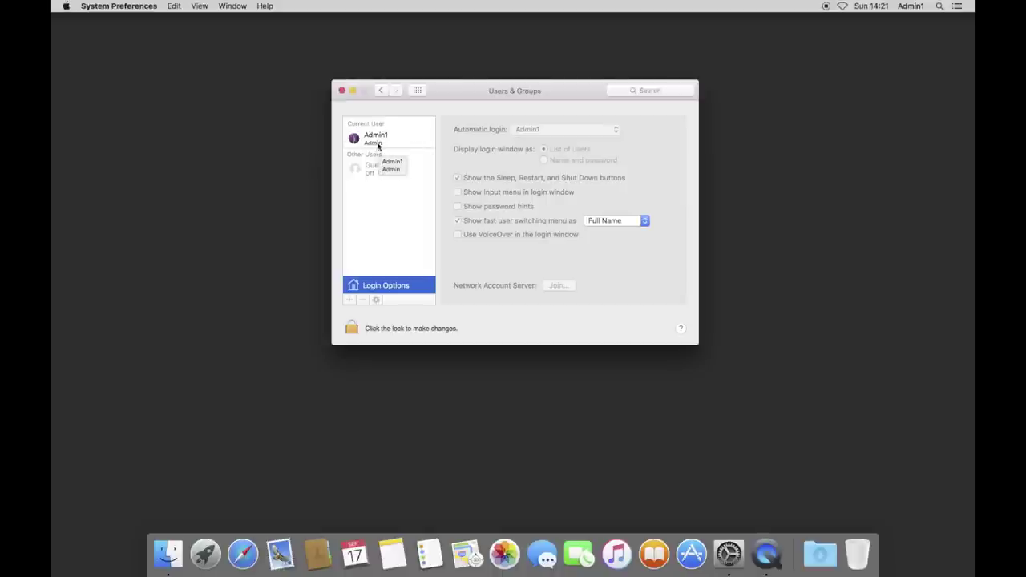
{"action": "left_click", "coordinate": [420, 91]}
{"action": "left_click", "coordinate": [403, 191]}
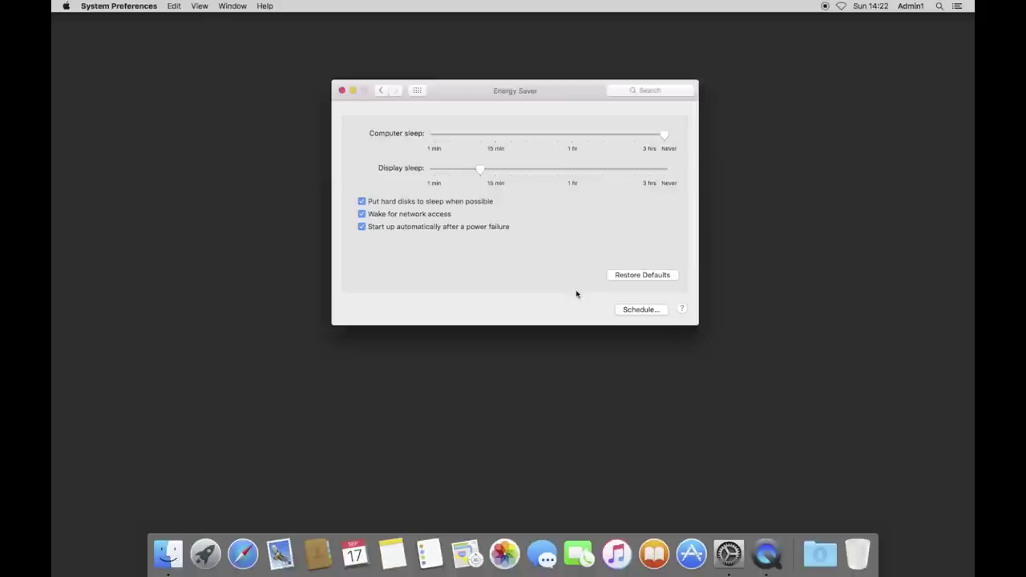
Open the Energy Saver sleep schedule, cancel it unchanged, and return to all preference panes.
{"action": "left_click", "coordinate": [633, 310]}
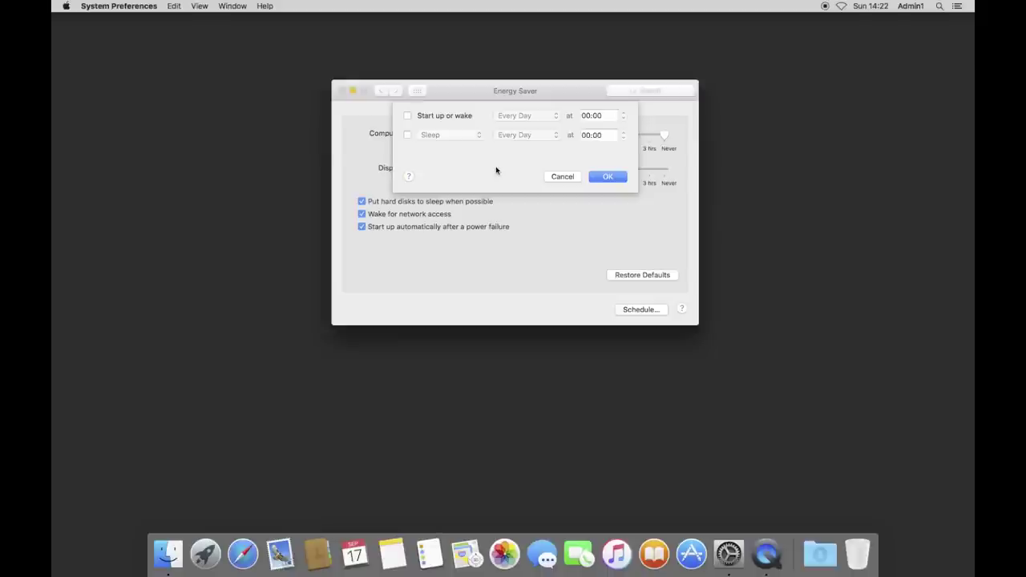
{"action": "left_click", "coordinate": [562, 176]}
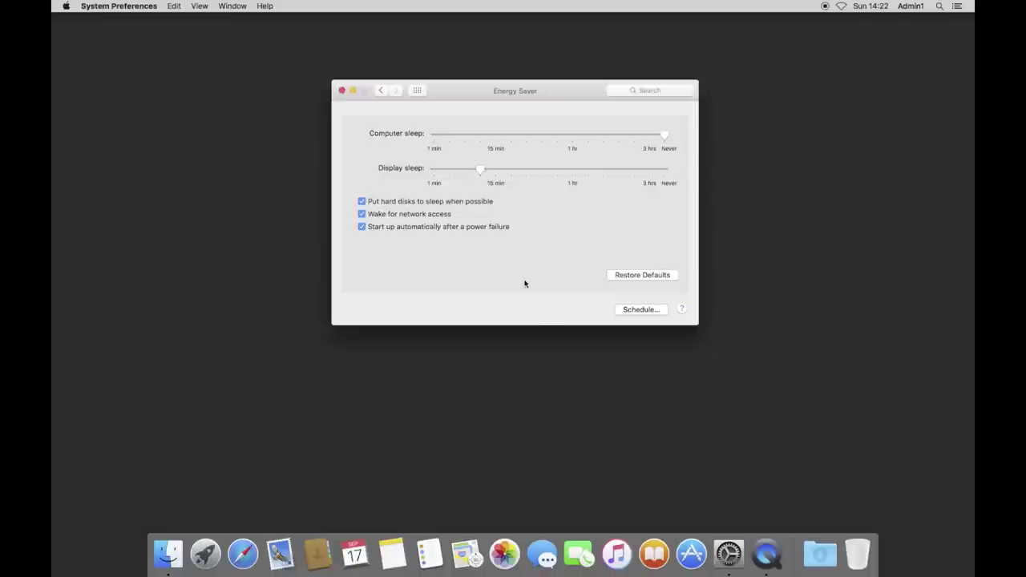
{"action": "left_click_drag", "start_coordinate": [452, 96], "coordinate": [453, 103]}
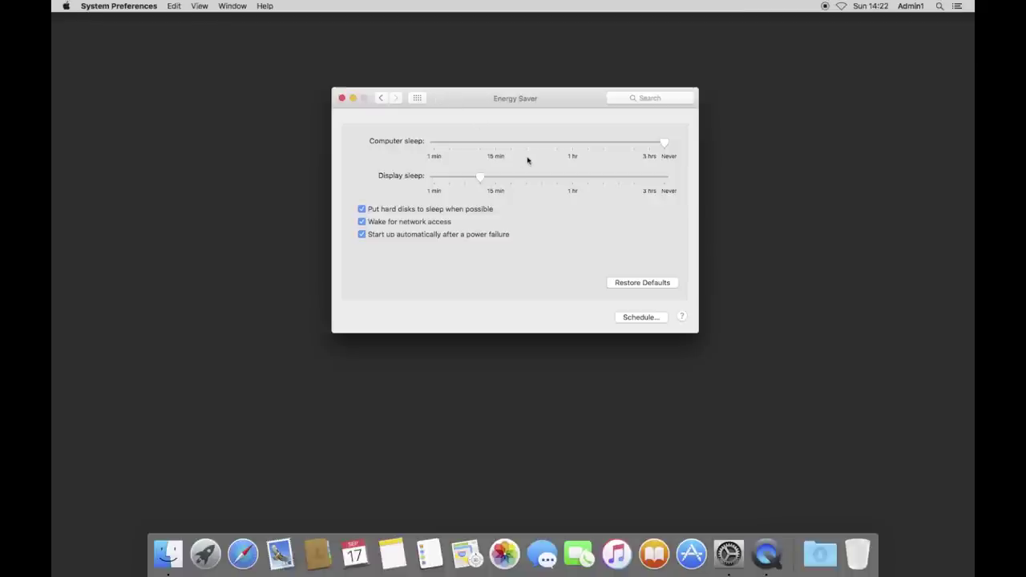
{"action": "left_click", "coordinate": [417, 98]}
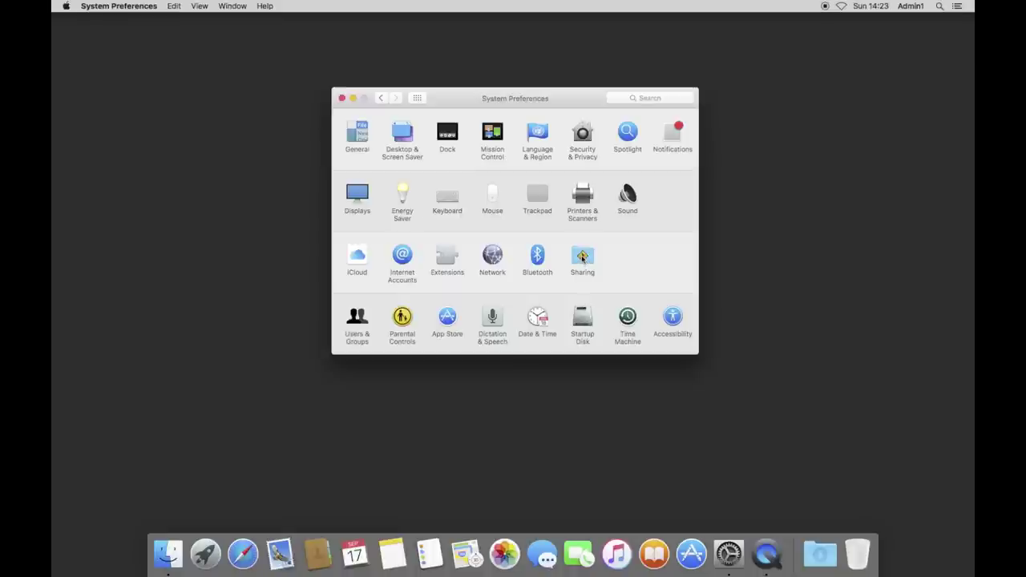
In Sharing, change the Computer Name to Venus, replacing an interim 'Neptune' entry.
{"action": "left_click", "coordinate": [583, 256]}
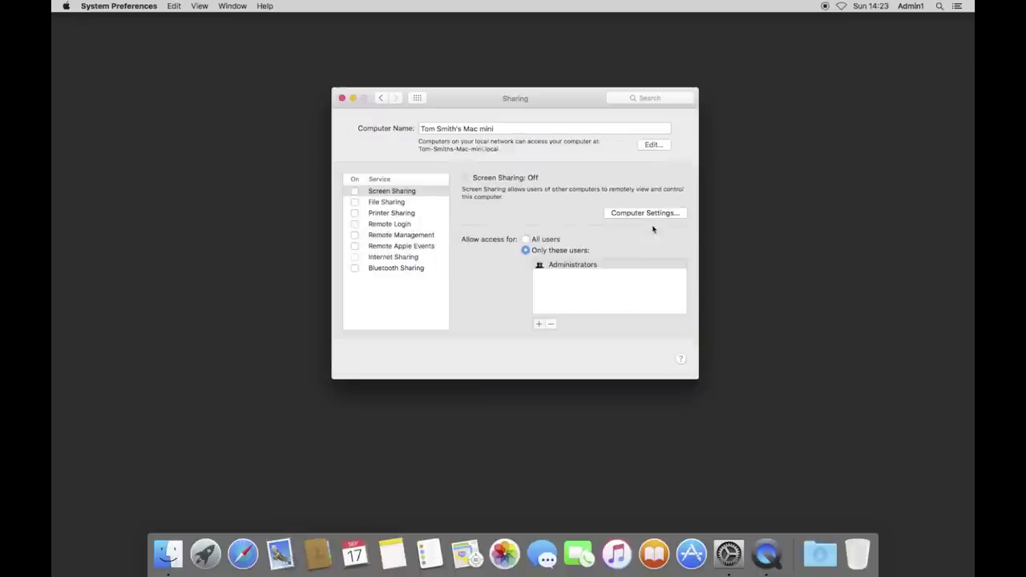
{"action": "triple_click", "coordinate": [485, 129]}
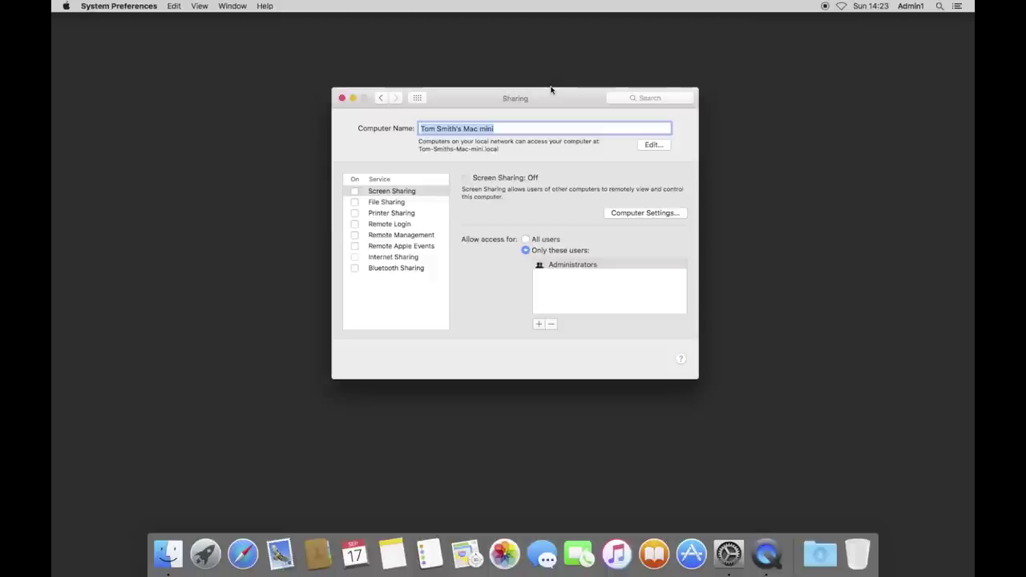
{"action": "type", "text": "Neptune"}
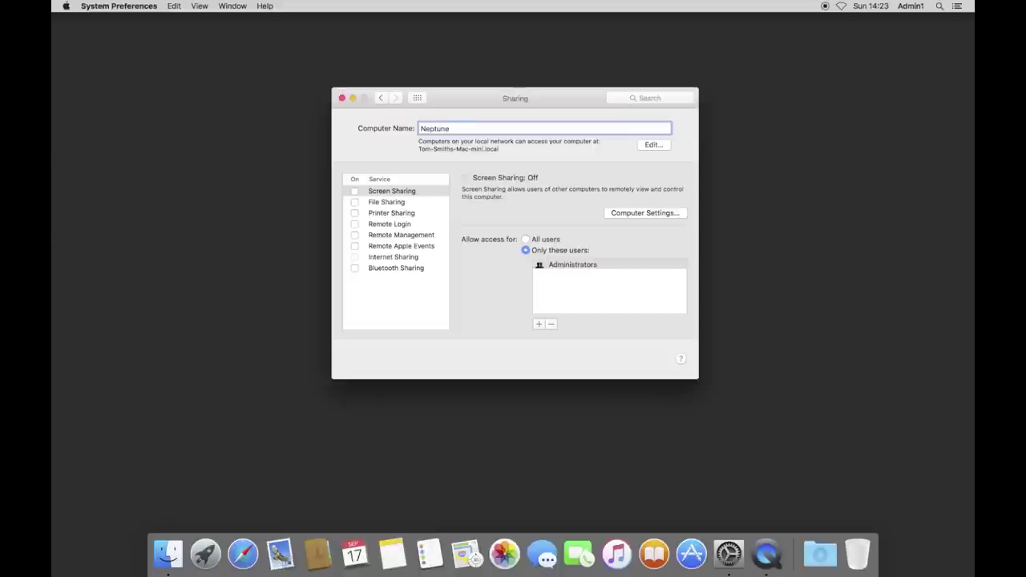
{"action": "key", "text": "Return"}
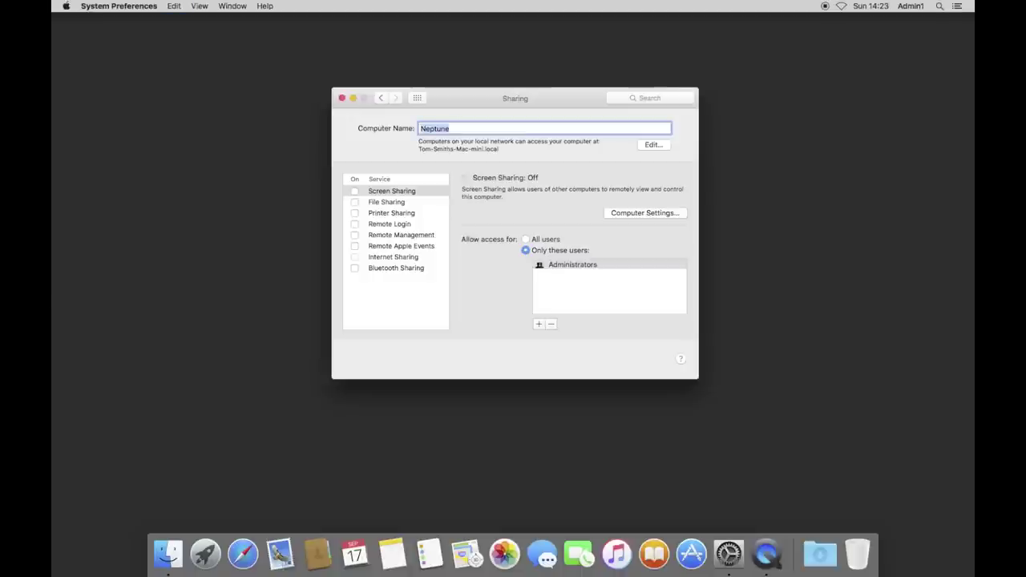
{"action": "type", "text": "Venus"}
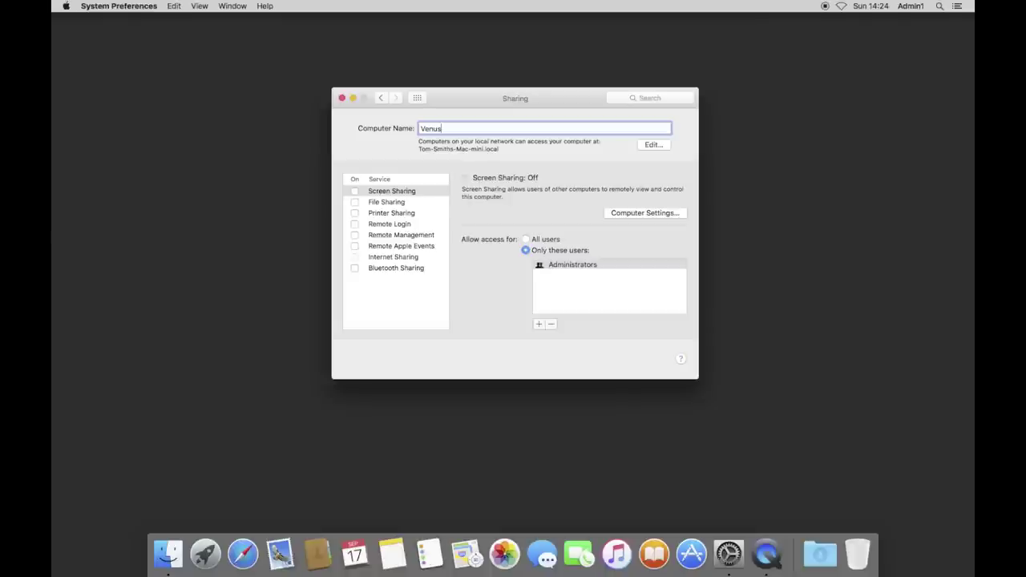
{"action": "key", "text": "Return"}
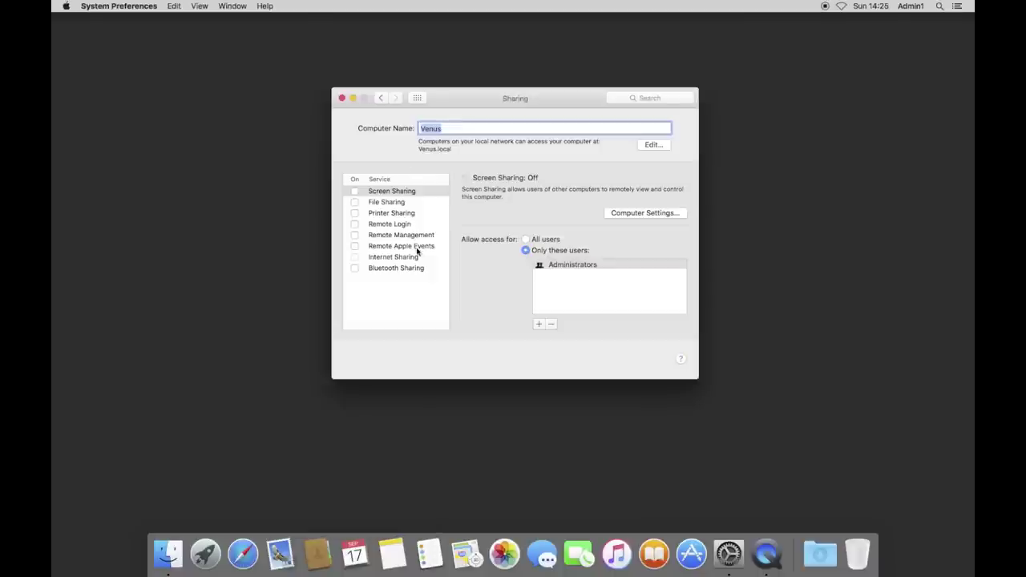
Turn on Screen Sharing with access limited to the Administrators group.
{"action": "left_click", "coordinate": [374, 193]}
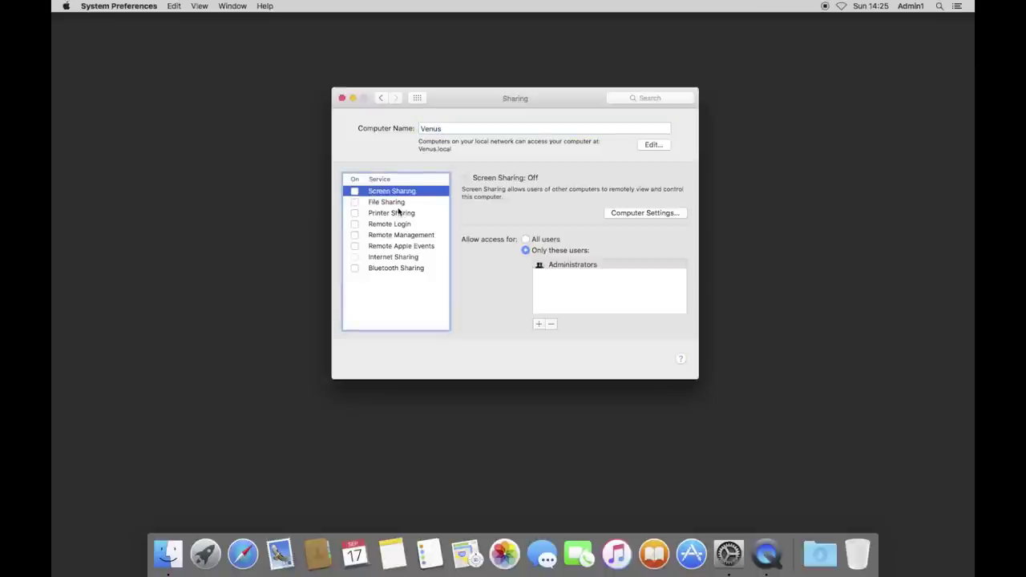
{"action": "left_click", "coordinate": [354, 192]}
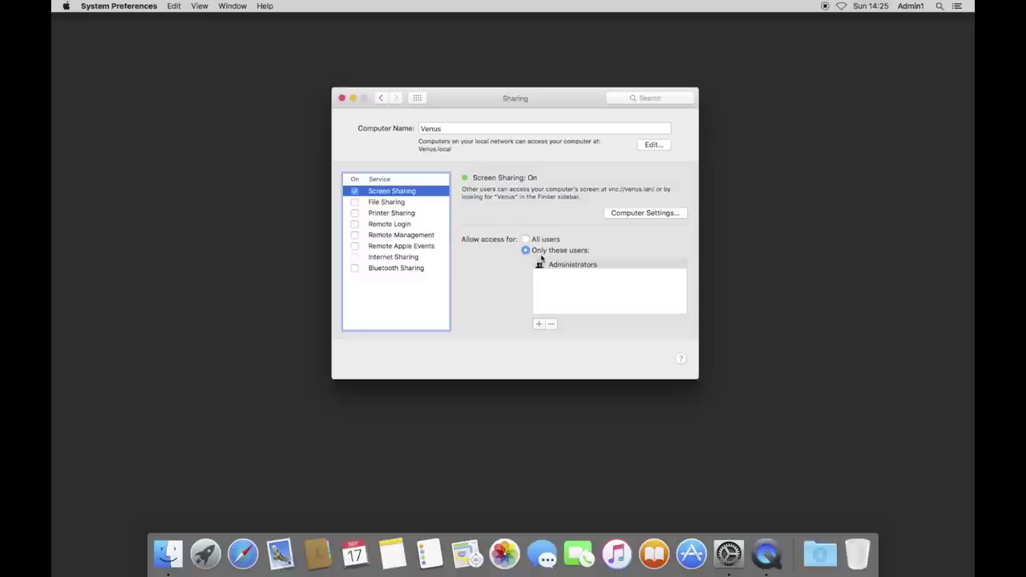
{"action": "left_click", "coordinate": [566, 268]}
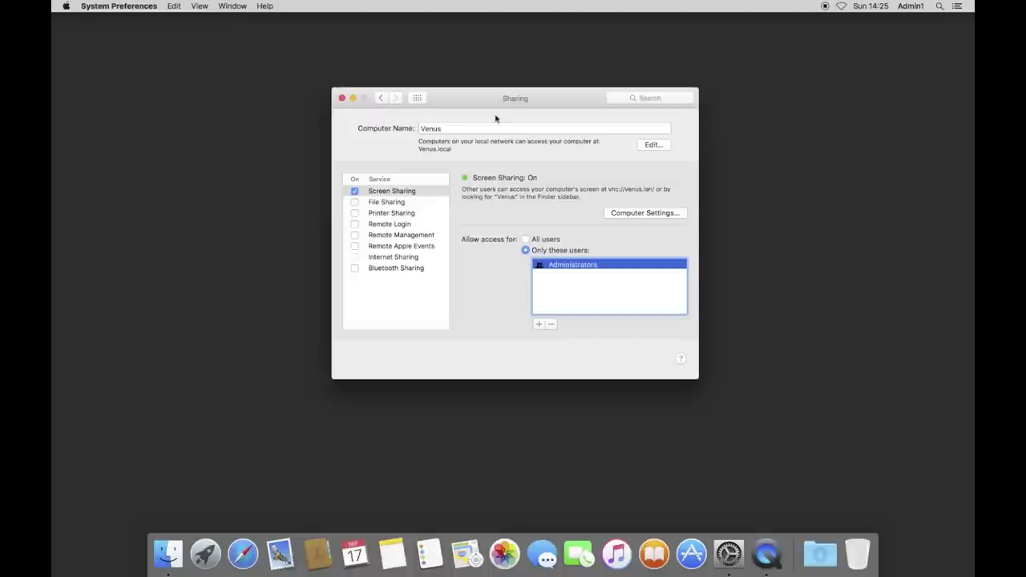
{"action": "mouse_move", "coordinate": [471, 103]}
{"action": "left_mouse_down"}
{"action": "mouse_move", "coordinate": [506, 103]}
{"action": "mouse_move", "coordinate": [470, 118]}
{"action": "mouse_move", "coordinate": [480, 95]}
{"action": "left_mouse_up"}
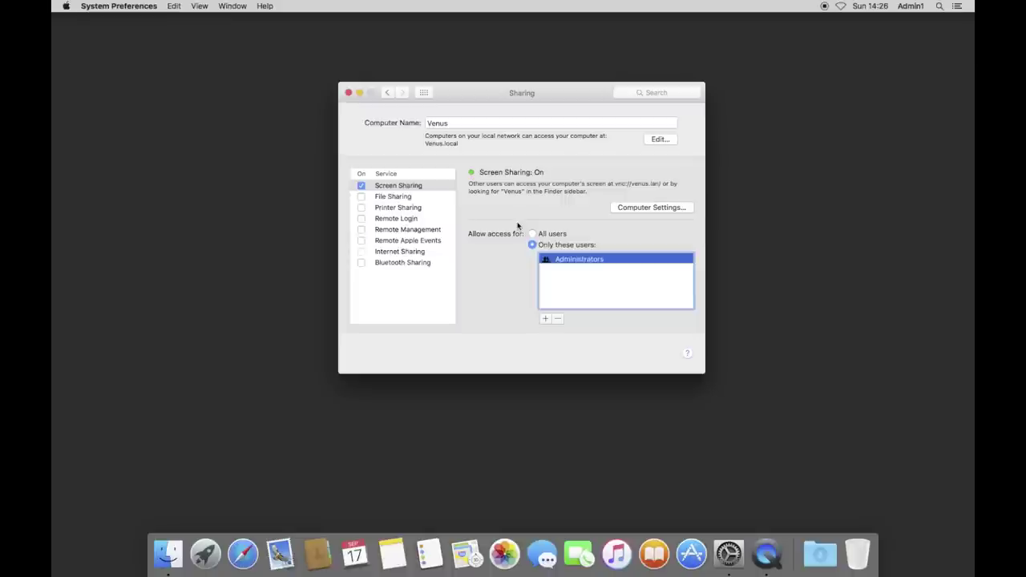
Turn on File Sharing in the Sharing pane.
{"action": "left_click", "coordinate": [440, 198]}
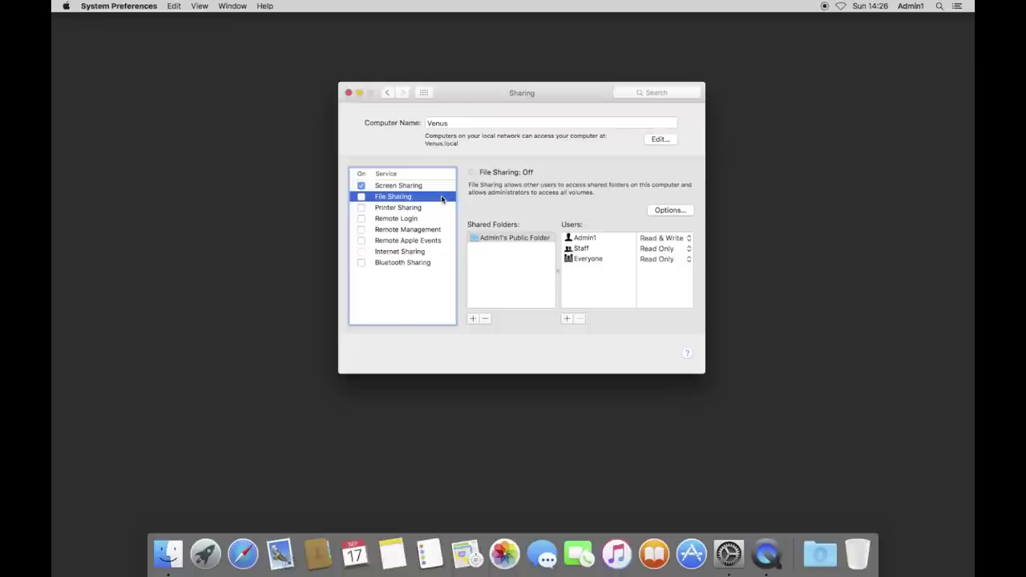
{"action": "left_click", "coordinate": [362, 196]}
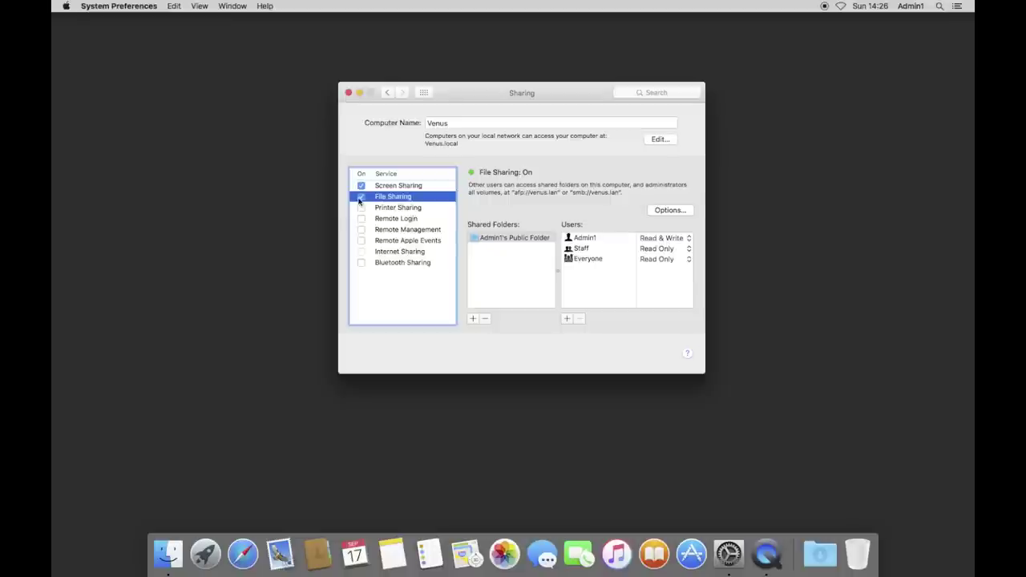
{"action": "mouse_move", "coordinate": [511, 92]}
{"action": "left_mouse_down"}
{"action": "mouse_move", "coordinate": [514, 110]}
{"action": "mouse_move", "coordinate": [512, 89]}
{"action": "left_mouse_up"}
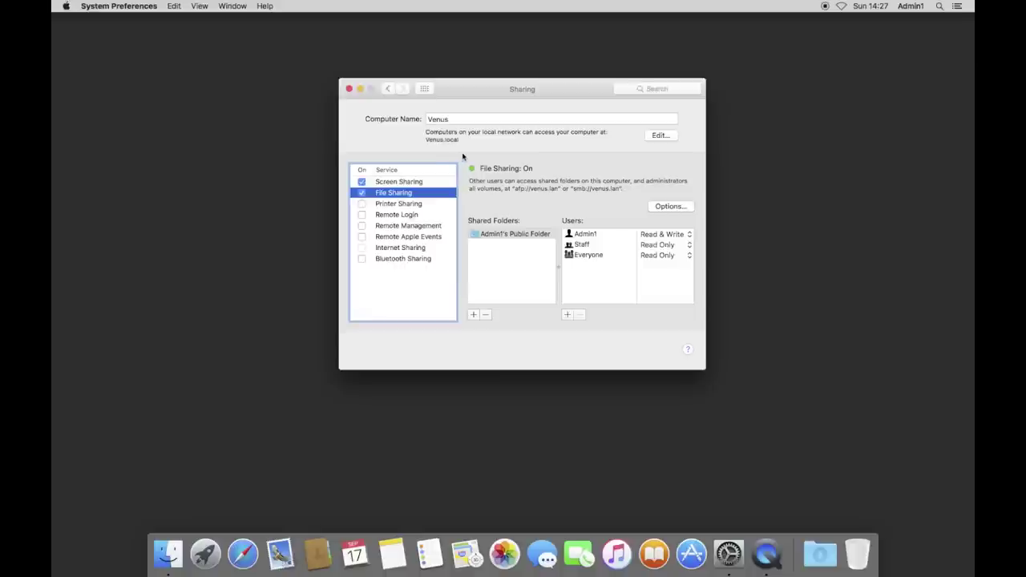
Review the shared Public Folder's user permissions and bring up the file sharing protocol options.
{"action": "left_click_drag", "start_coordinate": [882, 30], "coordinate": [969, 196]}
{"action": "left_click", "coordinate": [541, 96]}
{"action": "left_click", "coordinate": [499, 243]}
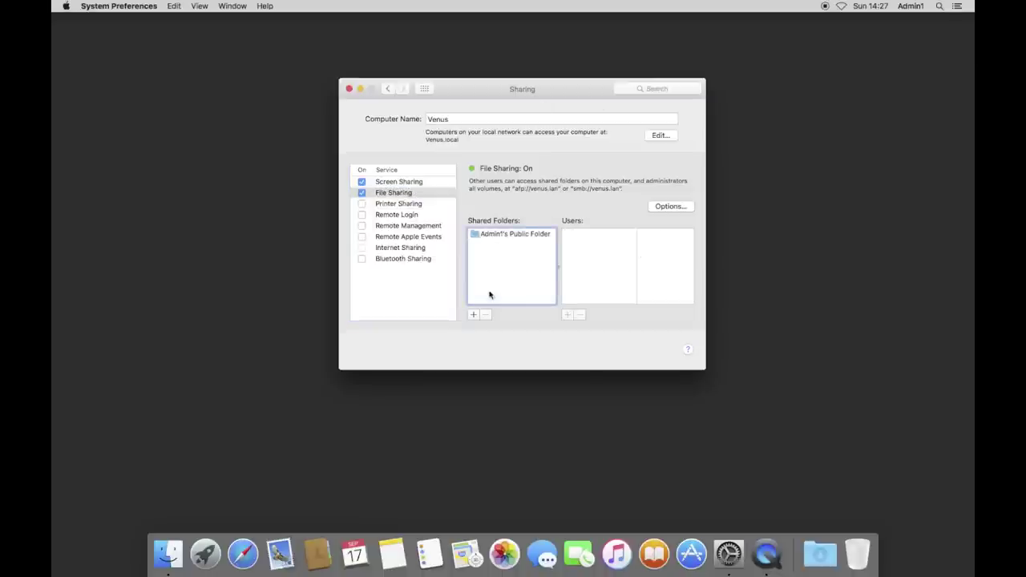
{"action": "left_click", "coordinate": [505, 241]}
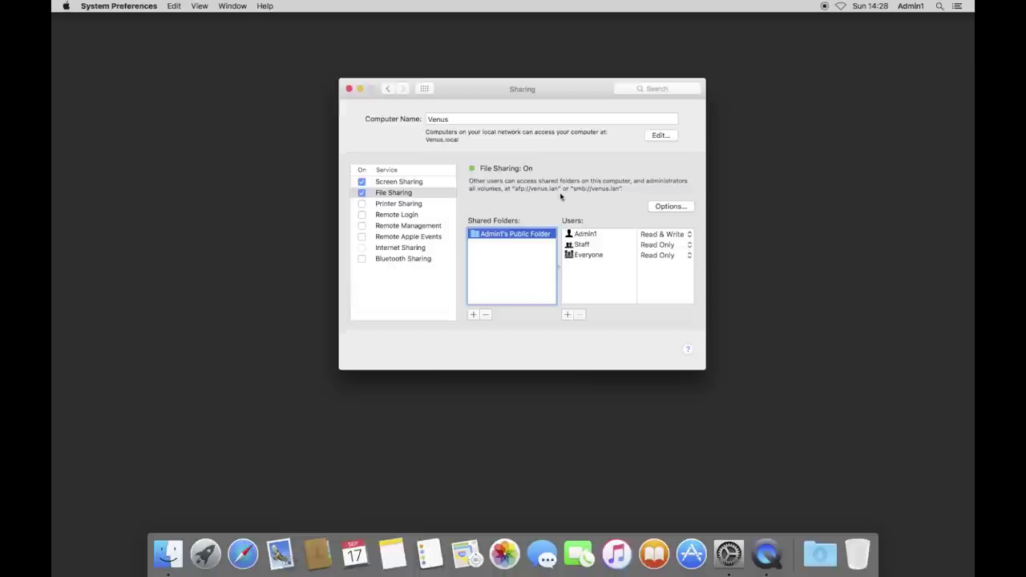
{"action": "left_click", "coordinate": [659, 207]}
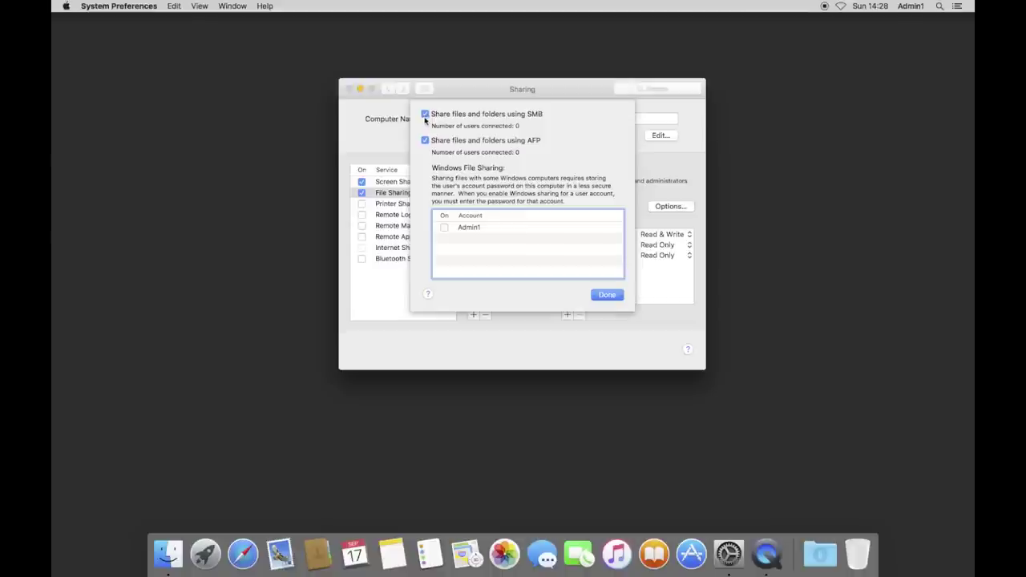
Keep SMB and AFP file sharing enabled and close the Options sheet.
{"action": "left_click", "coordinate": [607, 295]}
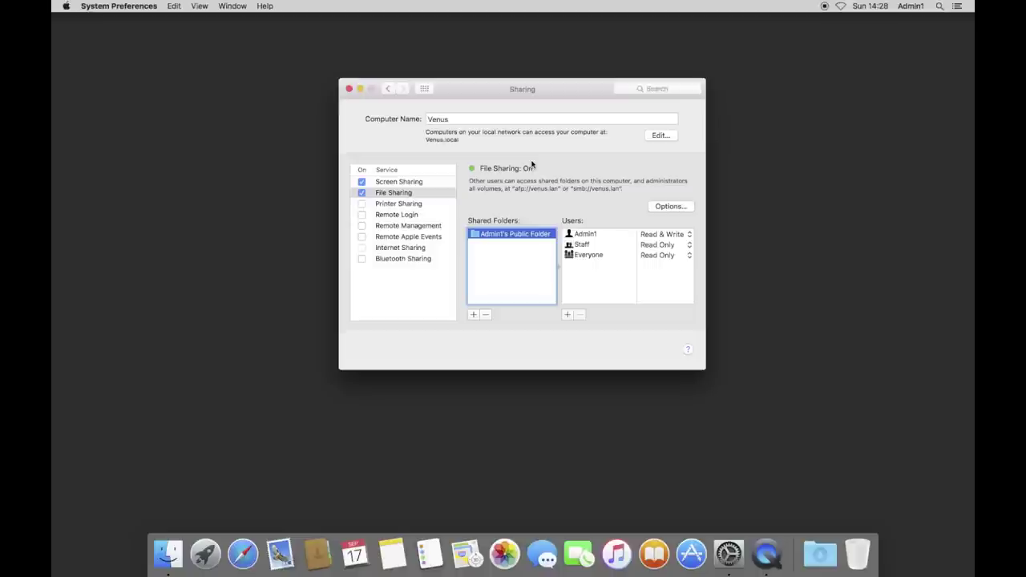
Turn on Printer Sharing, then review the remote services and Internet Sharing, leaving them off.
{"action": "left_click", "coordinate": [424, 205]}
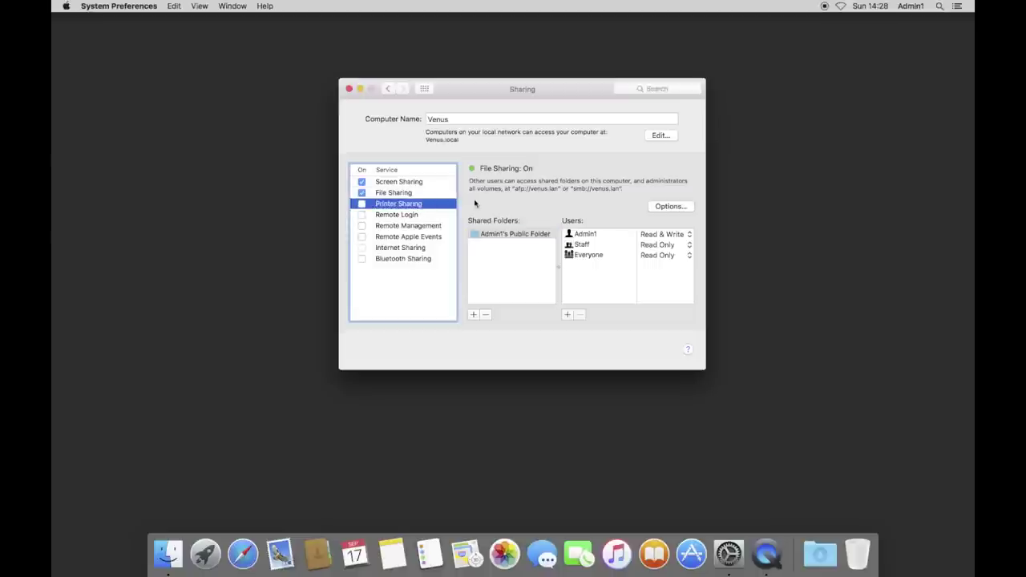
{"action": "left_click", "coordinate": [362, 203]}
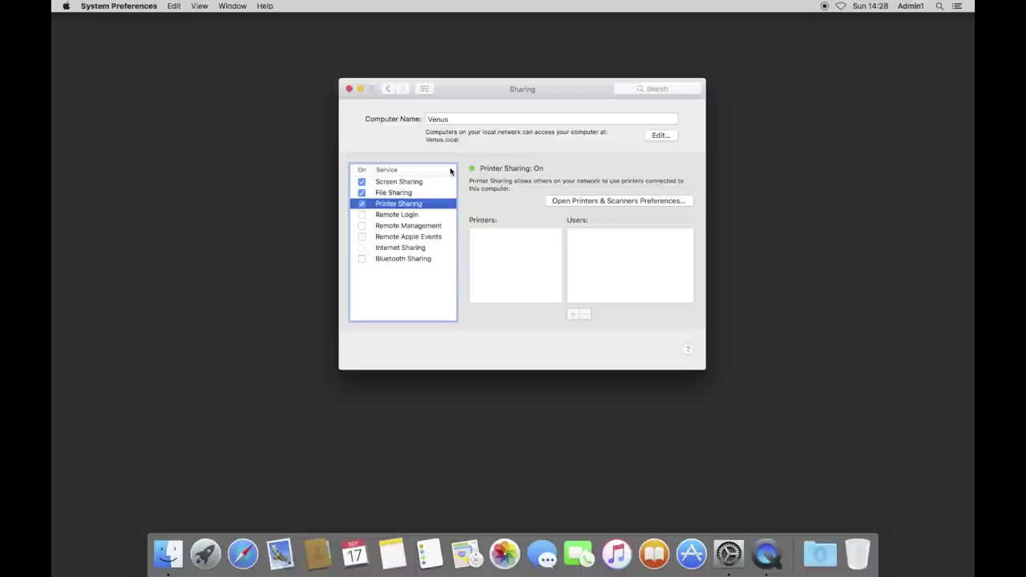
{"action": "left_click", "coordinate": [432, 217]}
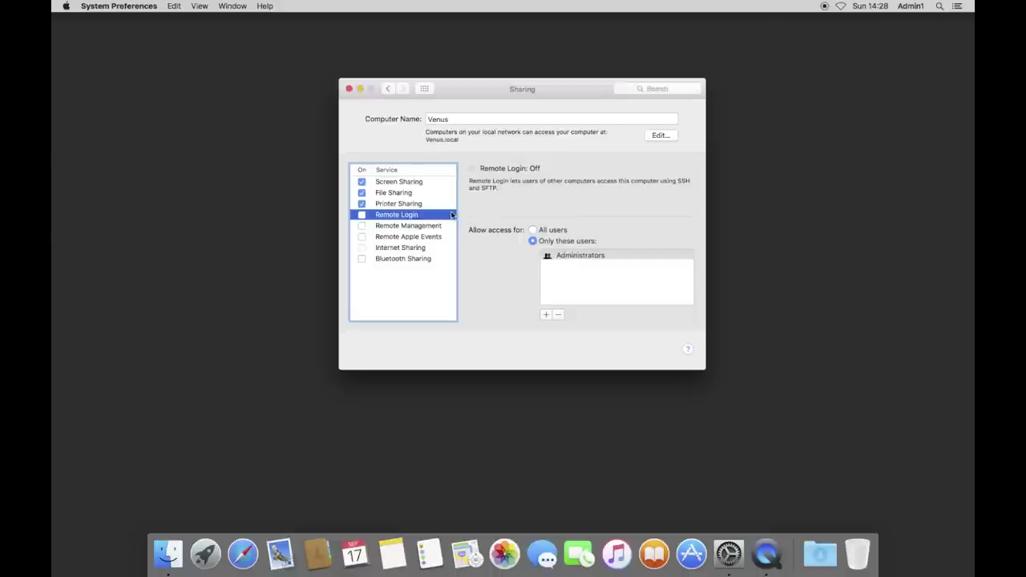
{"action": "left_click", "coordinate": [437, 226]}
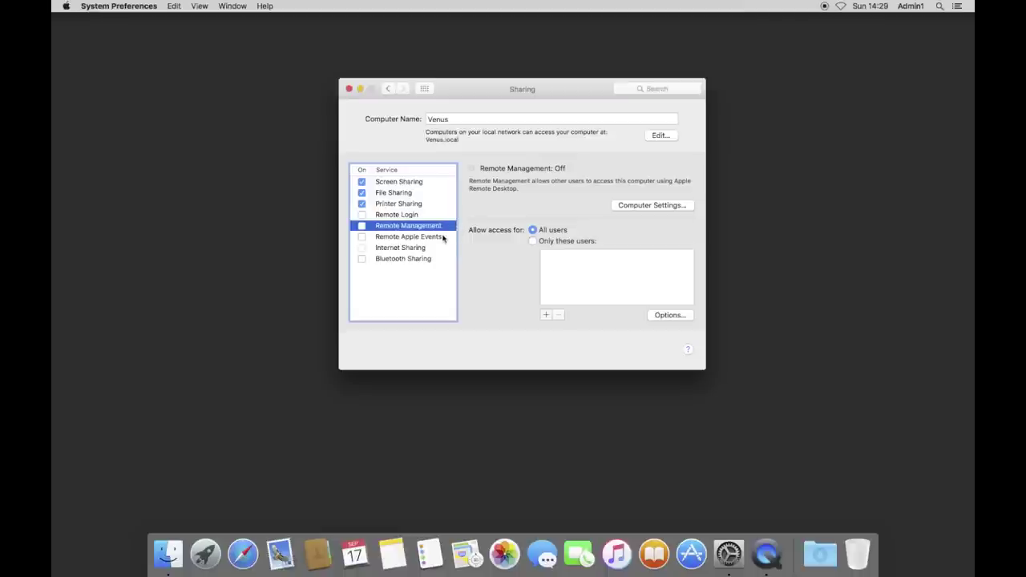
{"action": "left_click", "coordinate": [444, 236]}
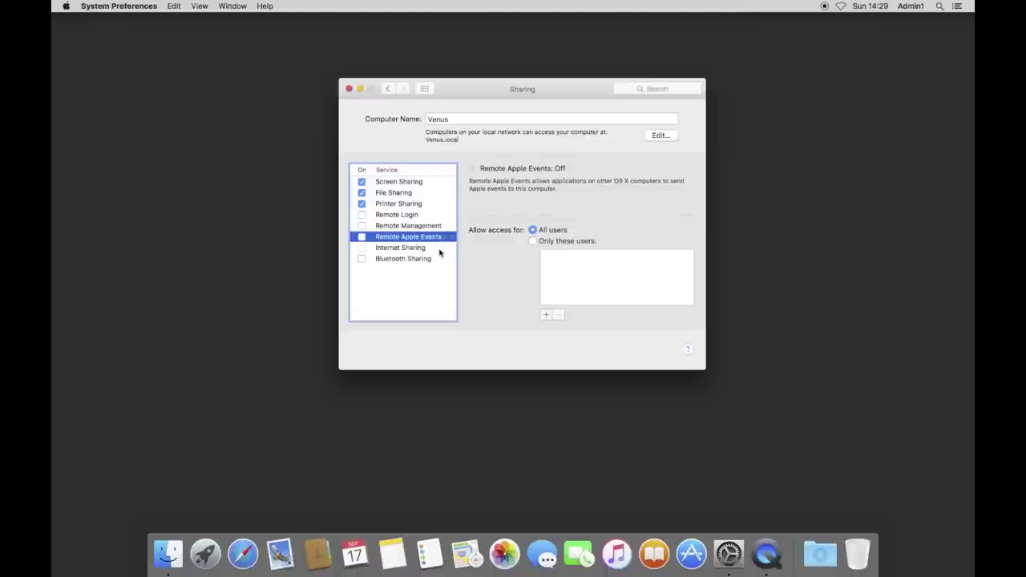
{"action": "left_click", "coordinate": [440, 249]}
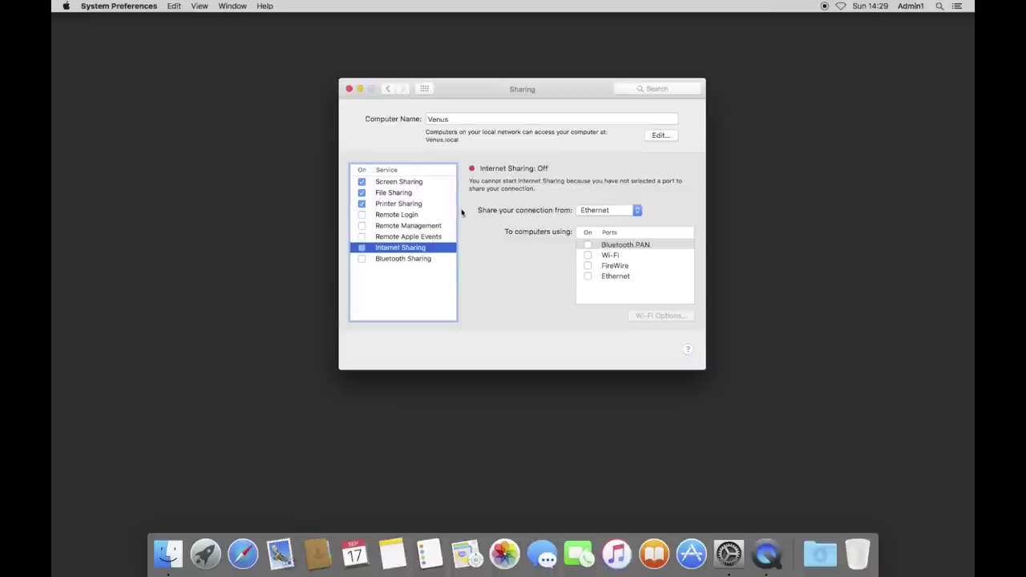
Set Internet Sharing to share from Wi-Fi with Ethernet left unchecked, then view Bluetooth Sharing.
{"action": "left_click", "coordinate": [592, 210]}
{"action": "left_click", "coordinate": [600, 190]}
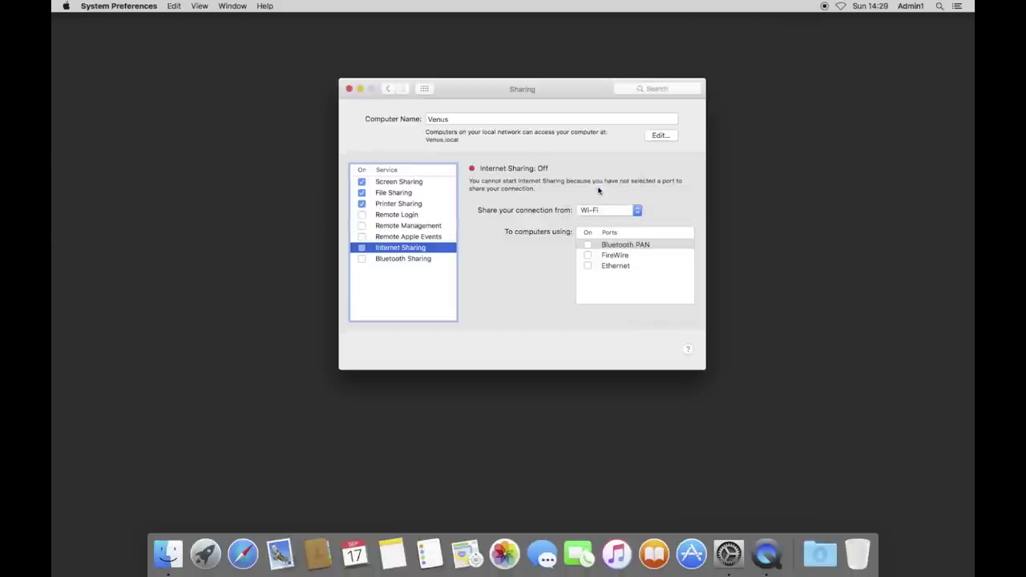
{"action": "left_click", "coordinate": [588, 266]}
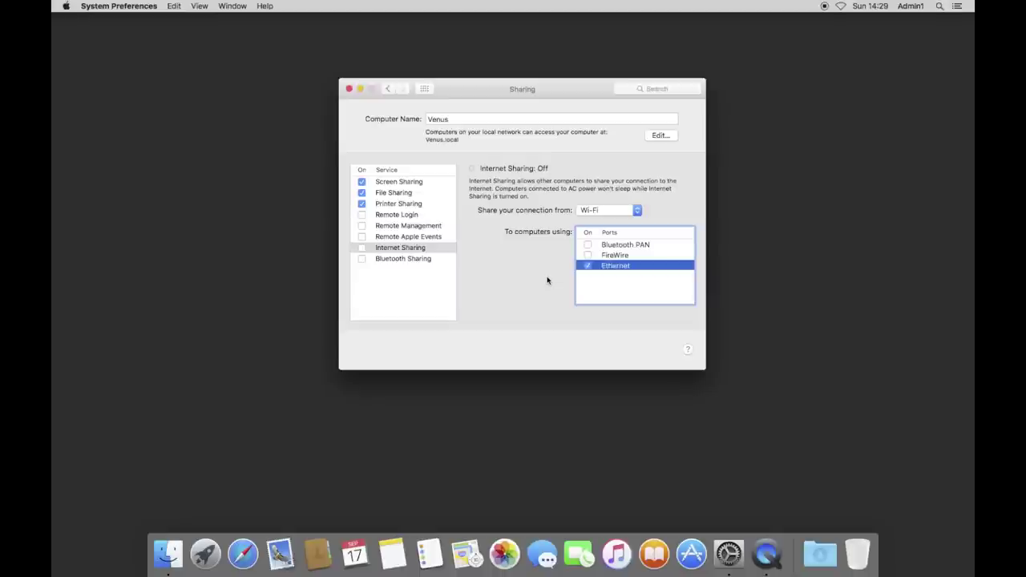
{"action": "left_click", "coordinate": [589, 267]}
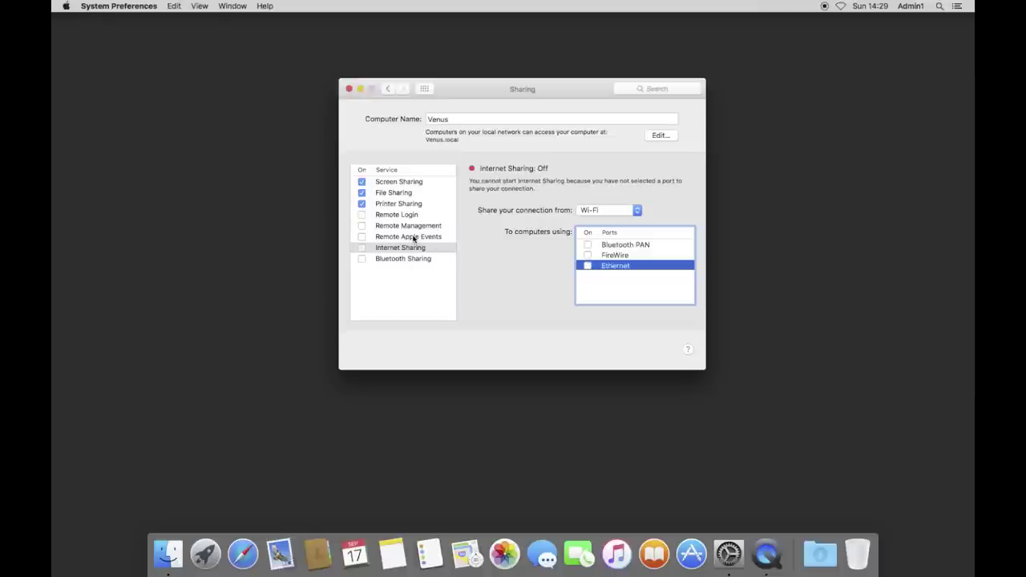
{"action": "left_click", "coordinate": [414, 260]}
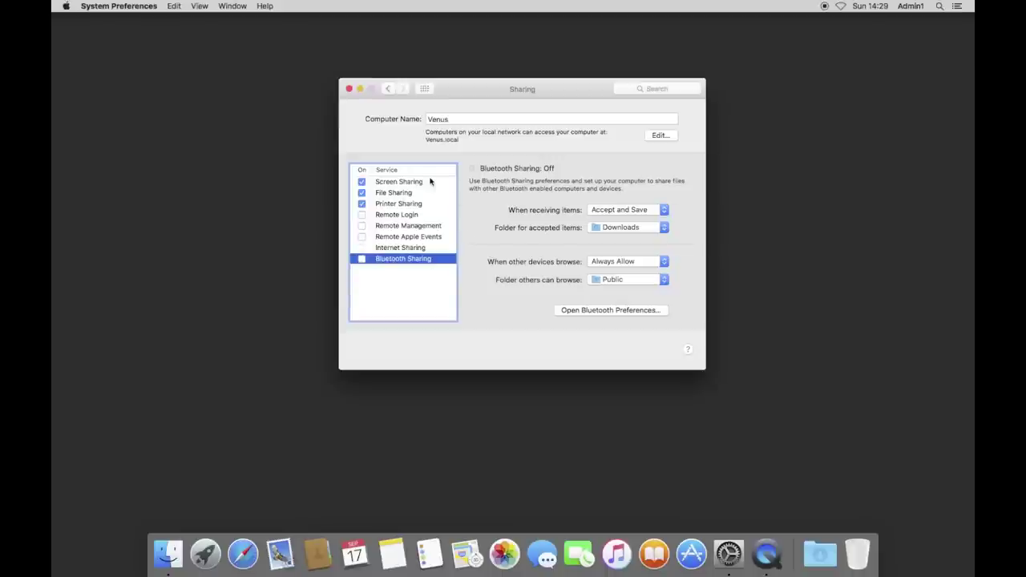
Return to all preference panes and turn Wi-Fi on from the menu-bar Wi-Fi menu.
{"action": "left_click", "coordinate": [427, 90]}
{"action": "left_click", "coordinate": [841, 6]}
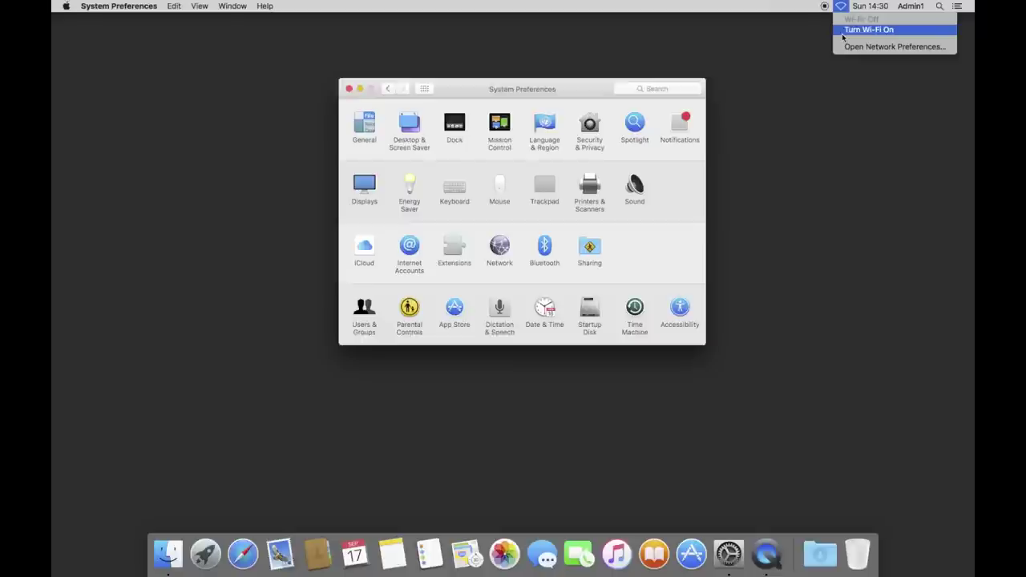
{"action": "left_click", "coordinate": [843, 34]}
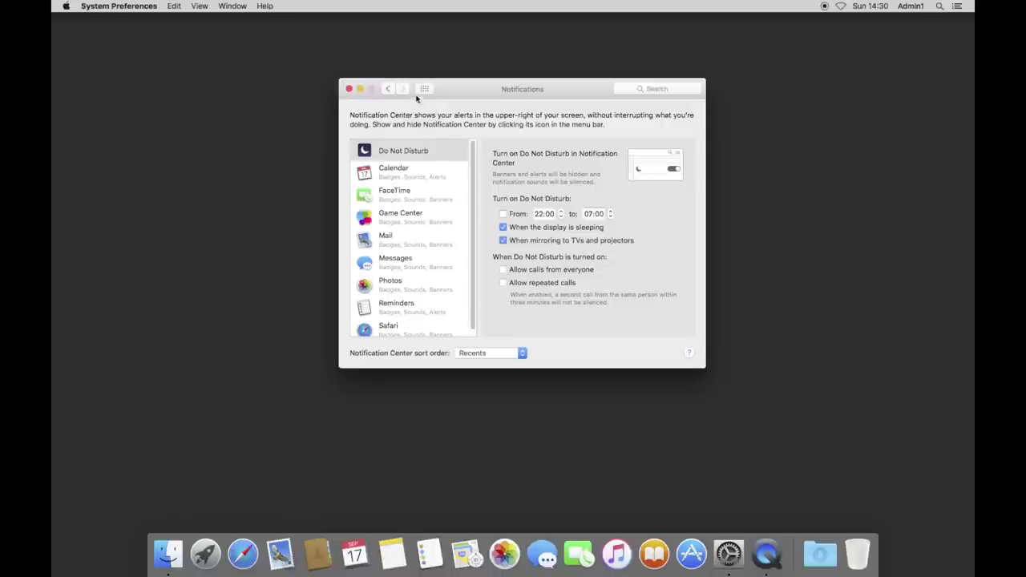
Go back to the full list of preference panes to reach Internet Accounts.
{"action": "left_click", "coordinate": [425, 89]}
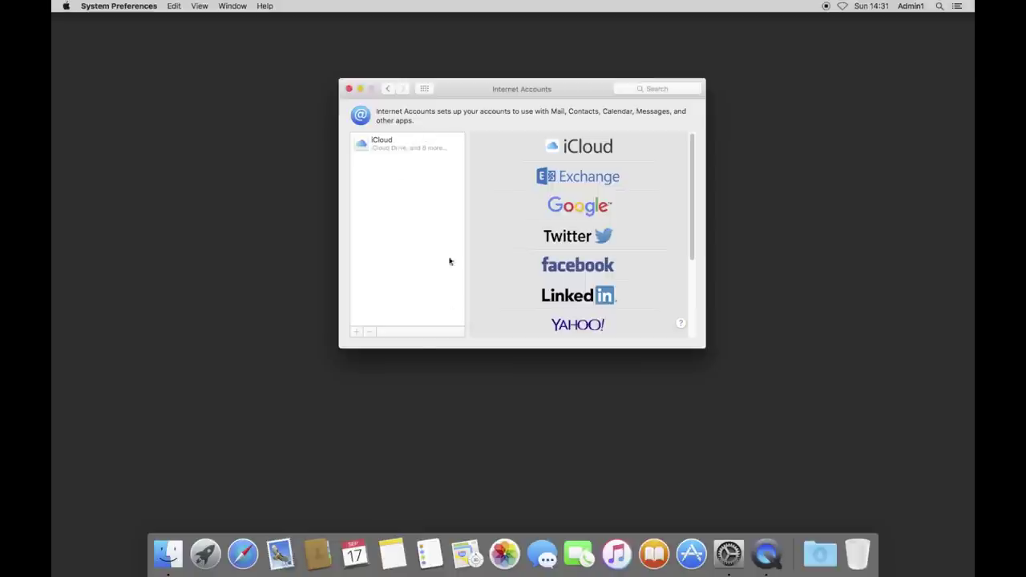
Select the iCloud account to display its synced services.
{"action": "left_click", "coordinate": [356, 553]}
{"action": "left_click", "coordinate": [418, 149]}
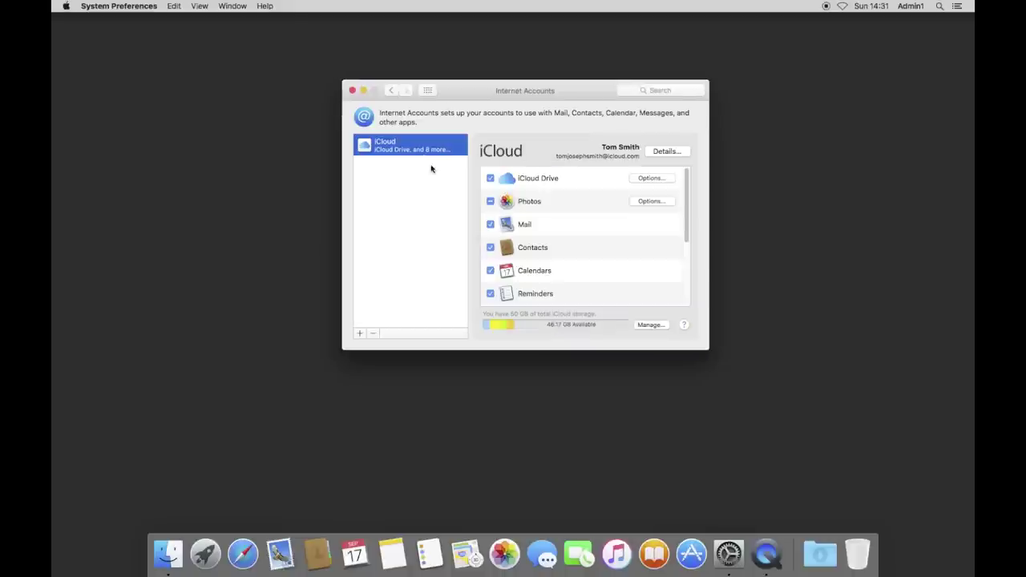
{"action": "scroll", "coordinate": [573, 245], "scroll_direction": "down", "scroll_amount": 5}
{"action": "scroll", "coordinate": [573, 245], "scroll_direction": "up", "scroll_amount": 5}
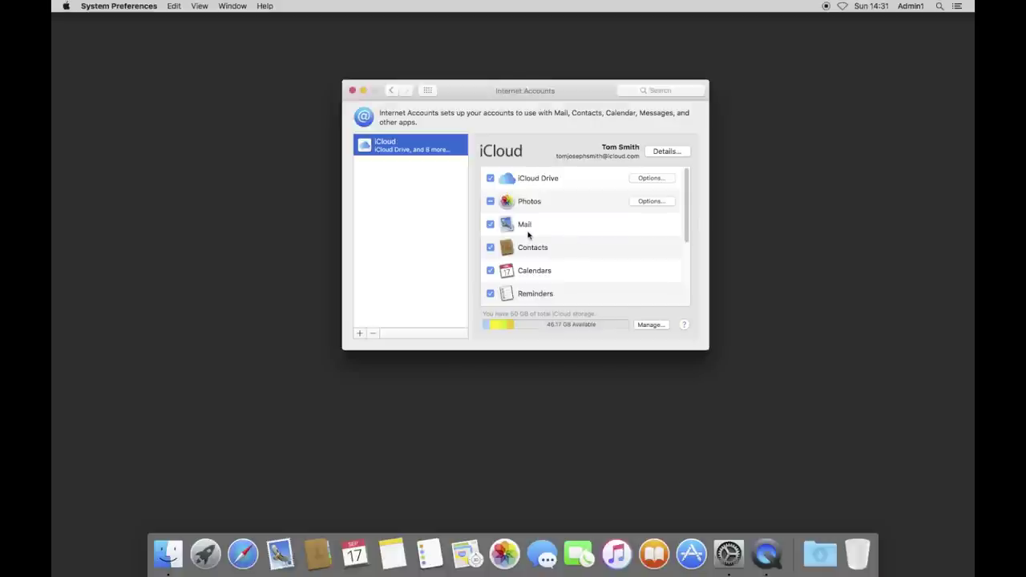
Uncheck Mail, Contacts, Calendars, Reminders, Safari and Notes from iCloud syncing.
{"action": "left_click", "coordinate": [491, 224]}
{"action": "left_click", "coordinate": [491, 248]}
{"action": "left_click", "coordinate": [490, 271]}
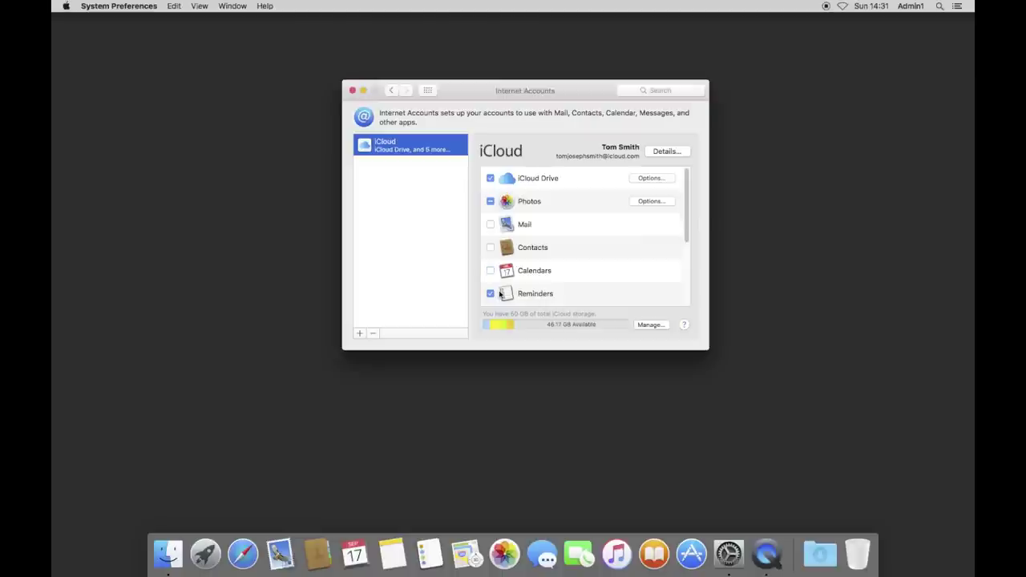
{"action": "left_click", "coordinate": [490, 293]}
{"action": "scroll", "coordinate": [521, 267], "scroll_direction": "down", "scroll_amount": 3}
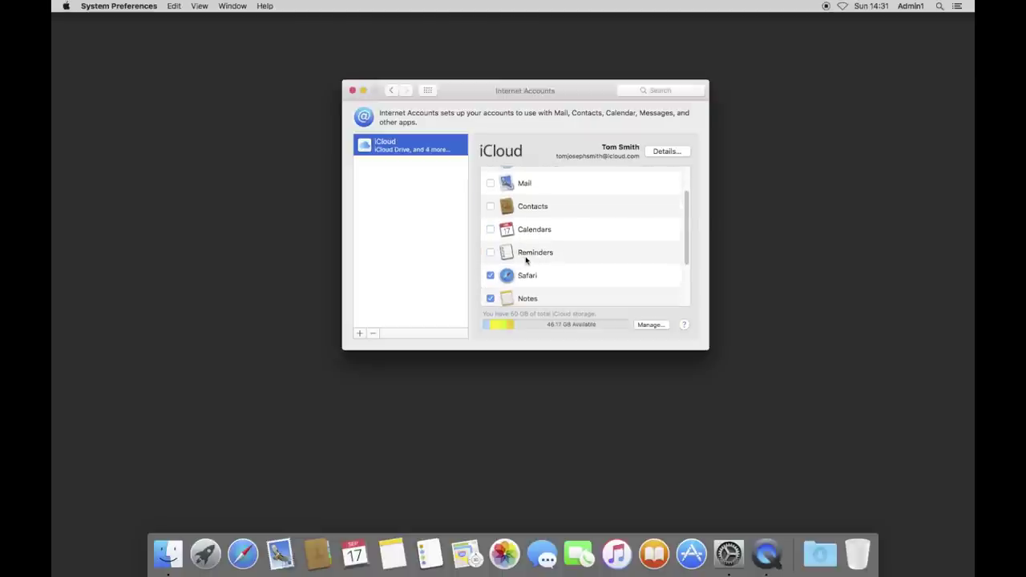
{"action": "left_click", "coordinate": [491, 275]}
{"action": "left_click", "coordinate": [490, 299]}
{"action": "scroll", "coordinate": [526, 270], "scroll_direction": "down", "scroll_amount": 5}
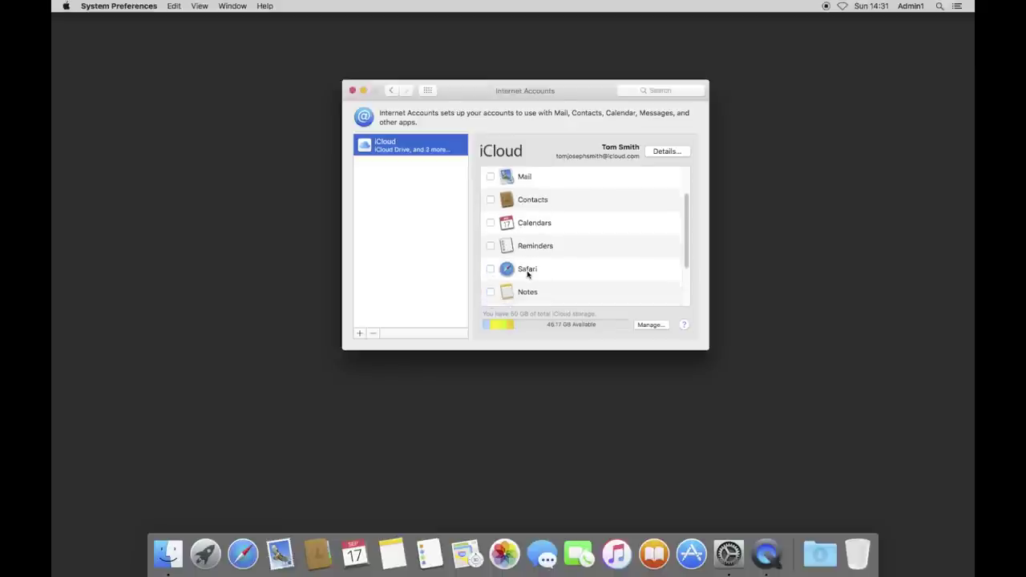
{"action": "scroll", "coordinate": [528, 274], "scroll_direction": "up", "scroll_amount": 5}
{"action": "scroll", "coordinate": [530, 276], "scroll_direction": "down", "scroll_amount": 5}
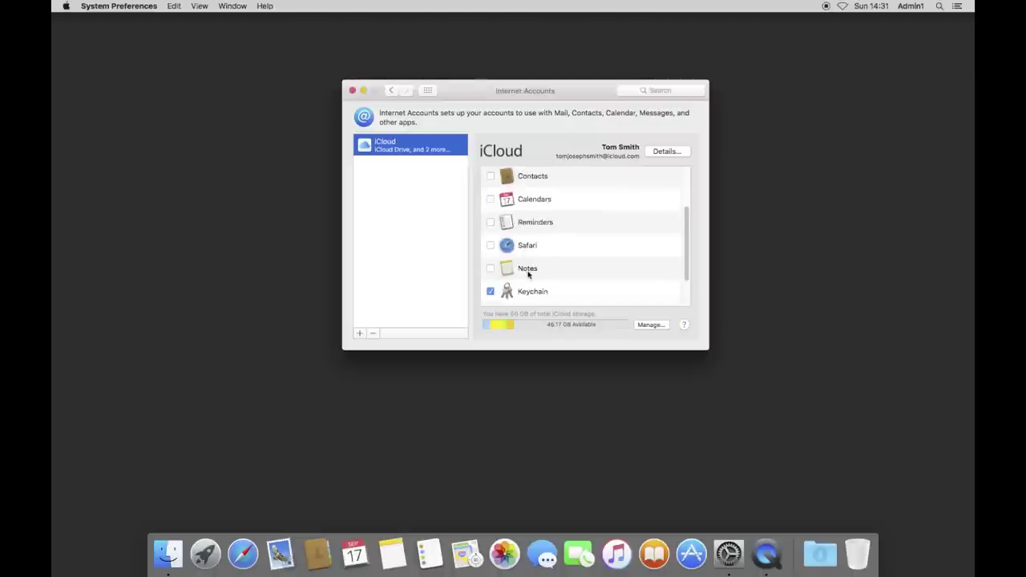
{"action": "scroll", "coordinate": [530, 276], "scroll_direction": "up", "scroll_amount": 5}
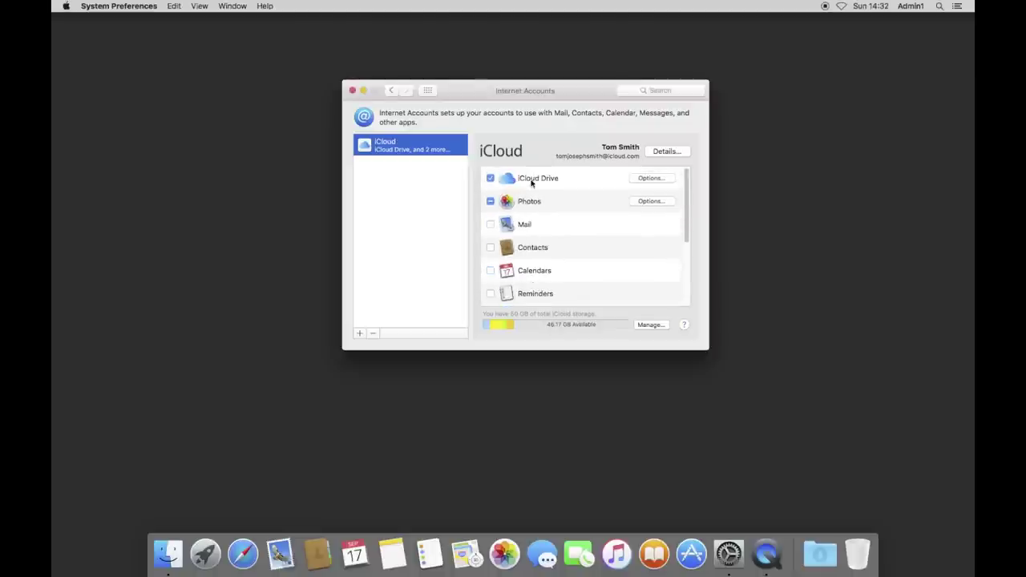
{"action": "left_click", "coordinate": [429, 91]}
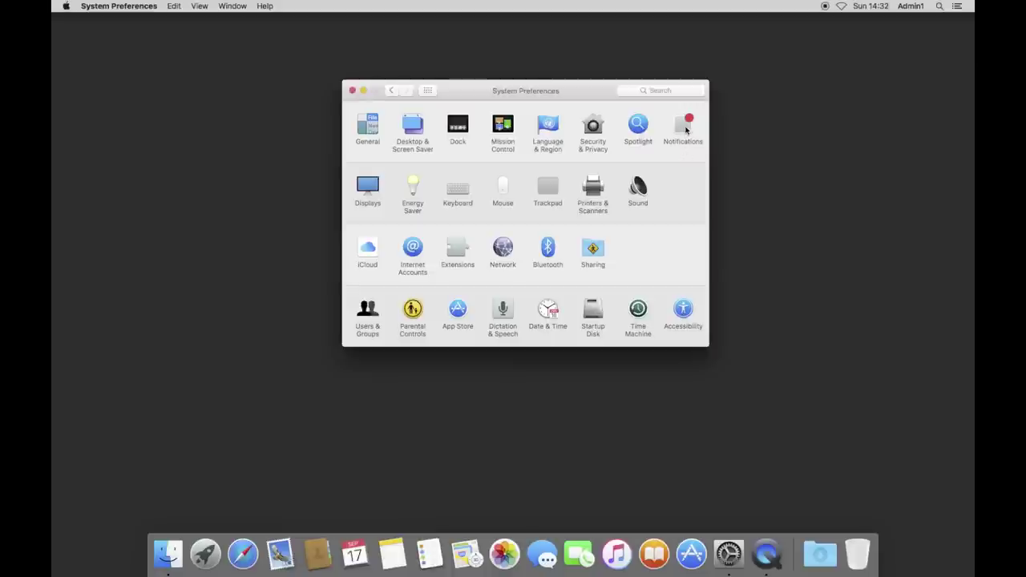
In Notifications, bring up Mail's and then Messages' notification options.
{"action": "left_click", "coordinate": [685, 129]}
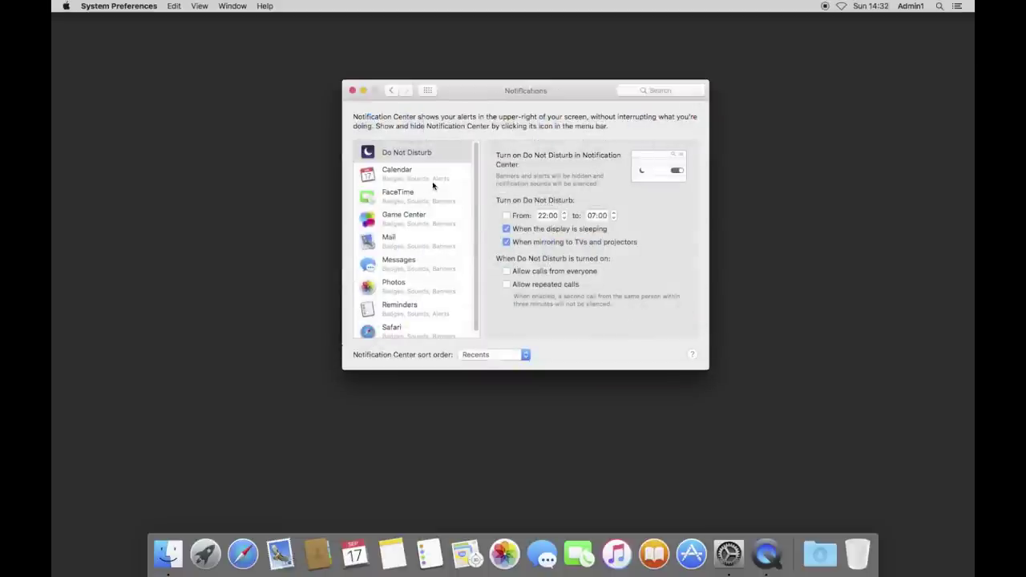
{"action": "scroll", "coordinate": [433, 185], "scroll_direction": "down", "scroll_amount": 1}
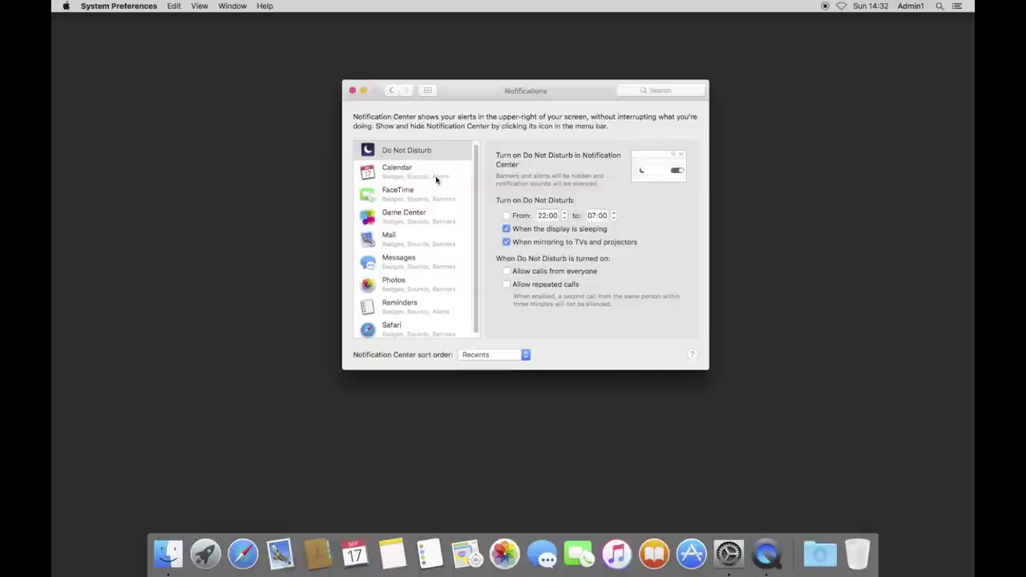
{"action": "left_click", "coordinate": [422, 235]}
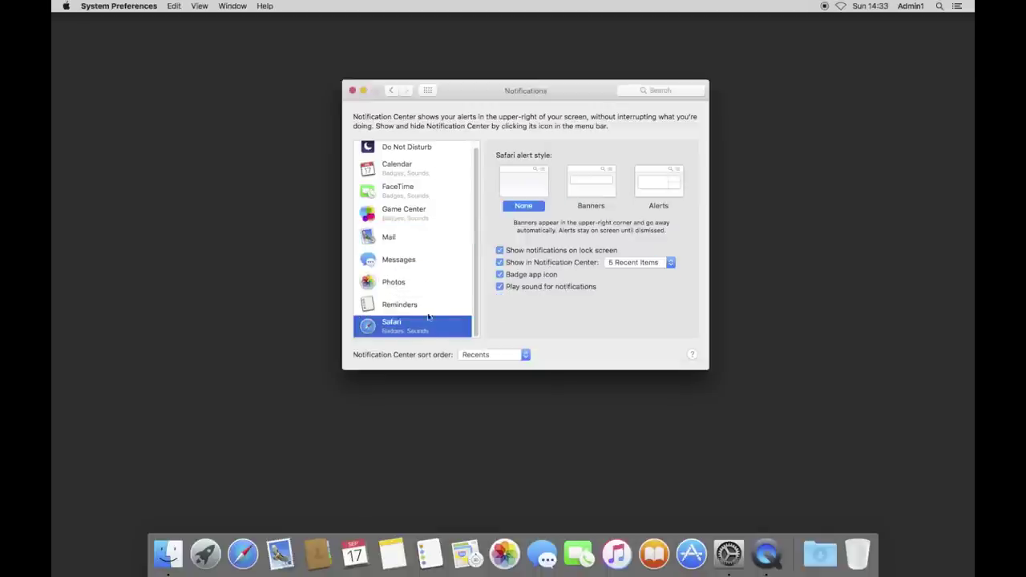
{"action": "key", "text": "Up"}
{"action": "key", "text": "Up"}
{"action": "key", "text": "Up"}
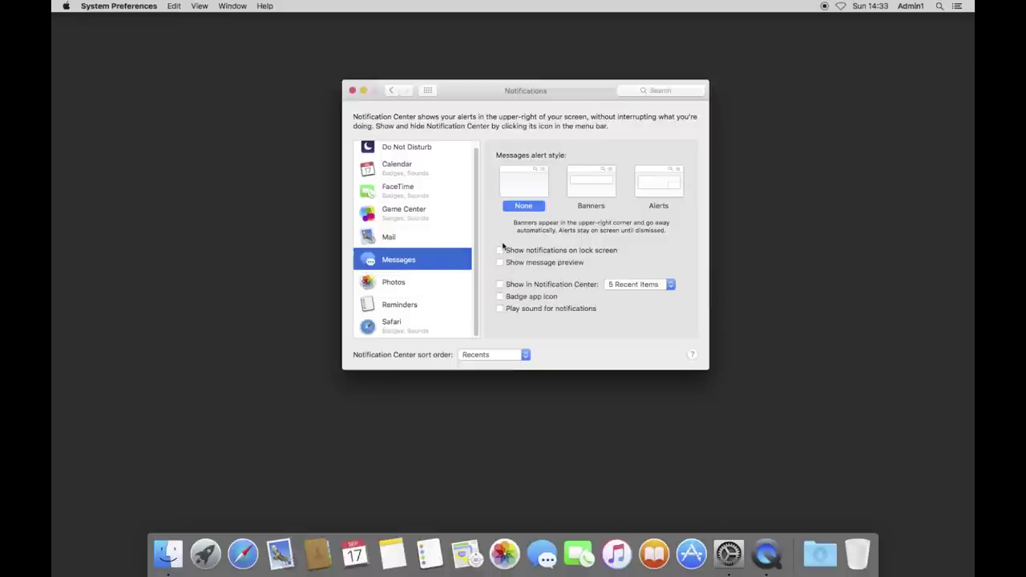
Keep Recents as the Notification Center sort order and return to all panes.
{"action": "left_click", "coordinate": [495, 355]}
{"action": "left_click", "coordinate": [471, 355]}
{"action": "left_click", "coordinate": [426, 92]}
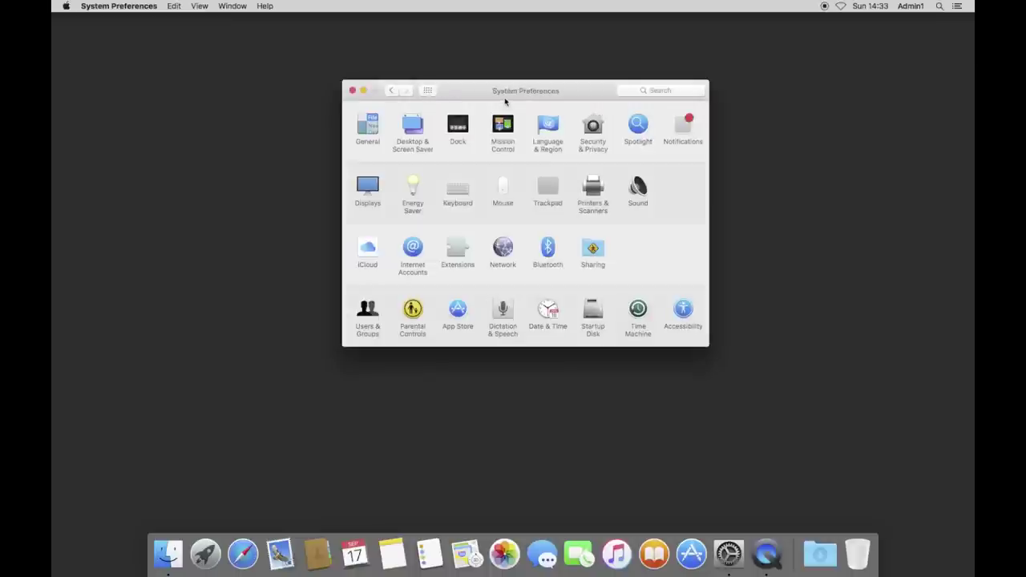